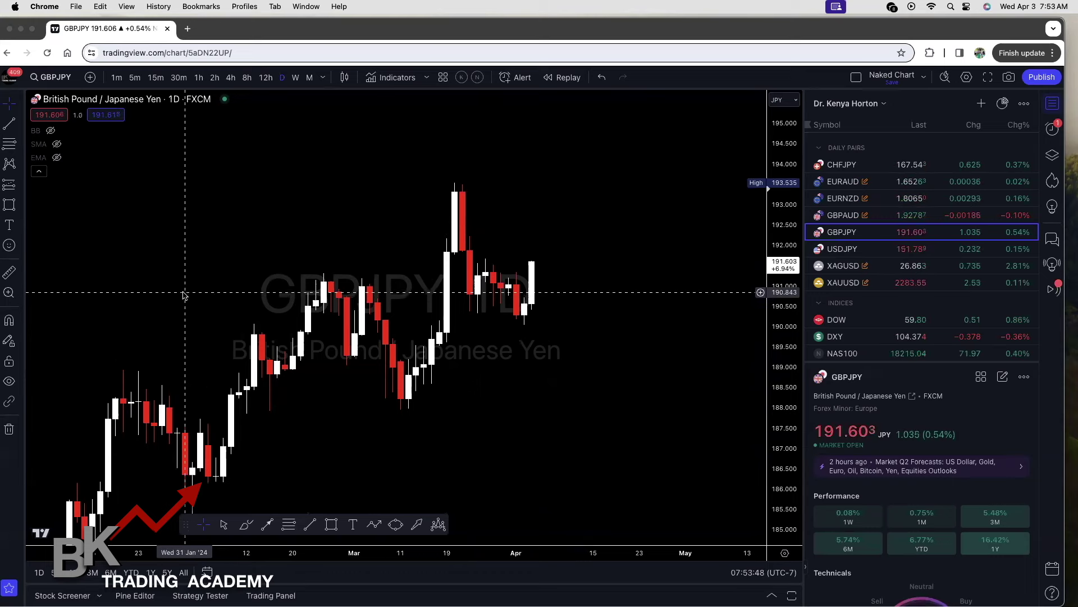
Unhide the SMA line on the daily chart and pan to recentre the candles
mouse_move(47, 141)
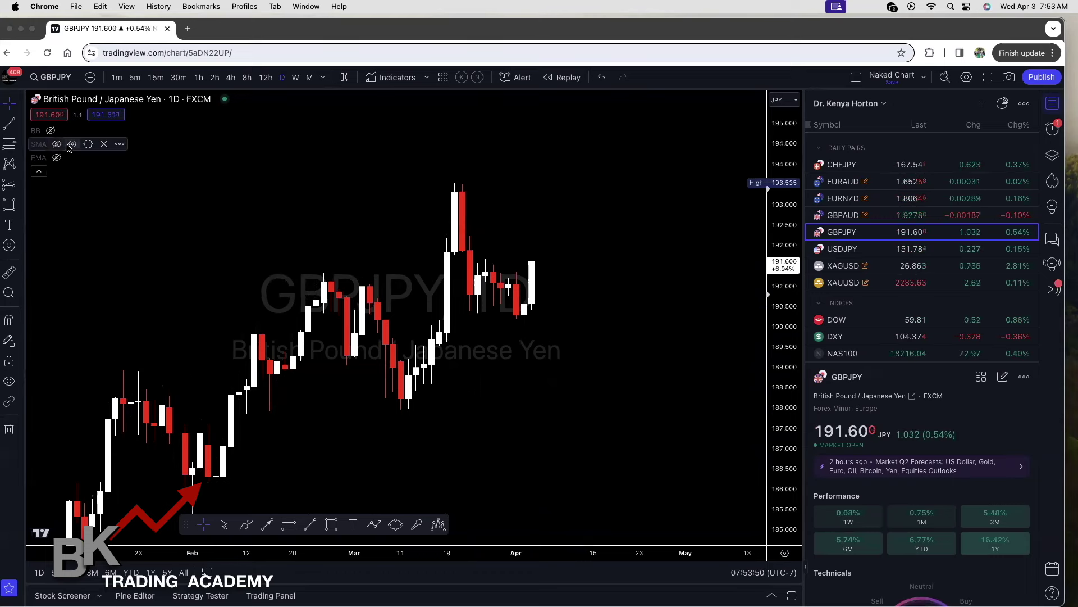
click(57, 146)
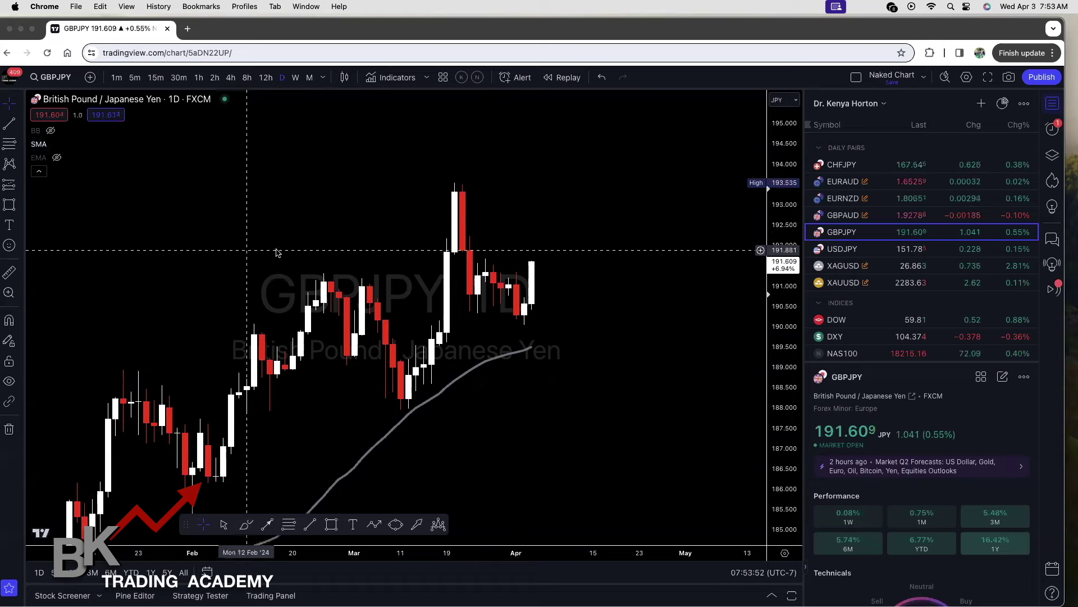
drag(602, 329, 625, 272)
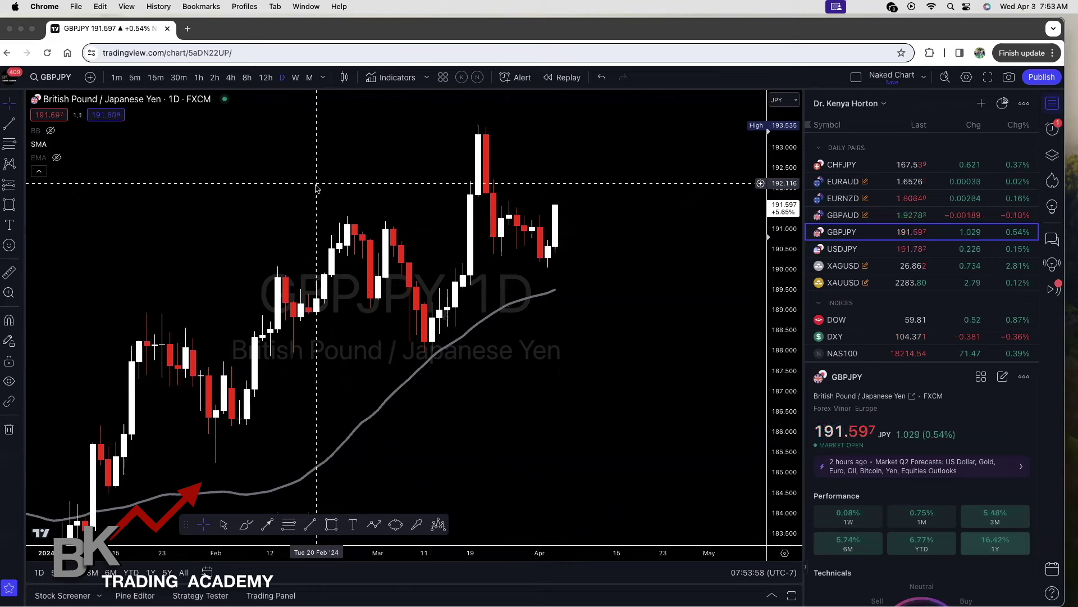
drag(320, 185, 313, 227)
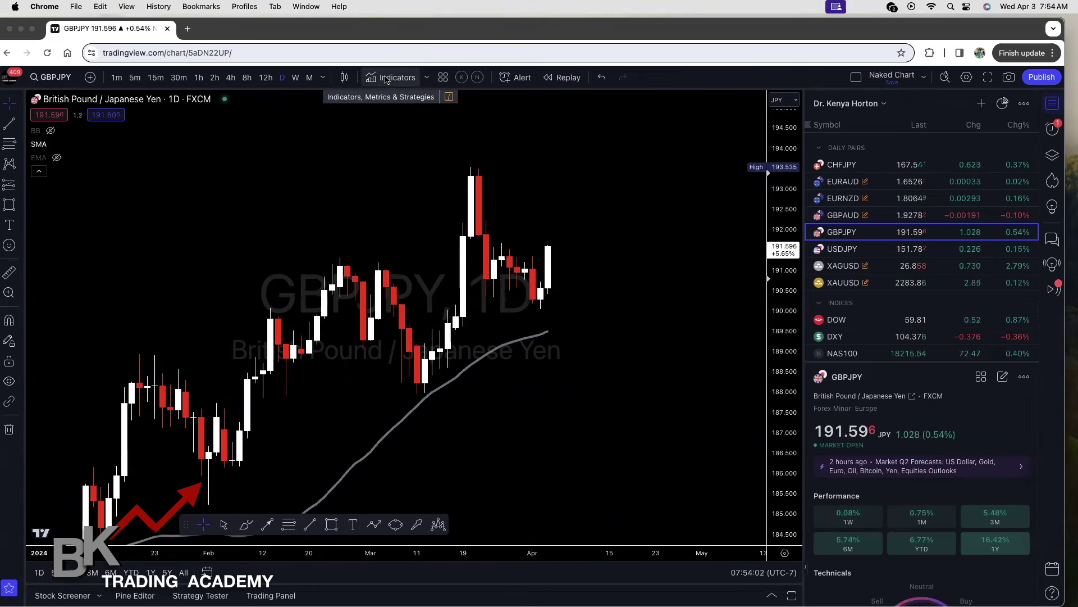
Search the indicator list for 'moving average', then close it without adding anything
click(386, 79)
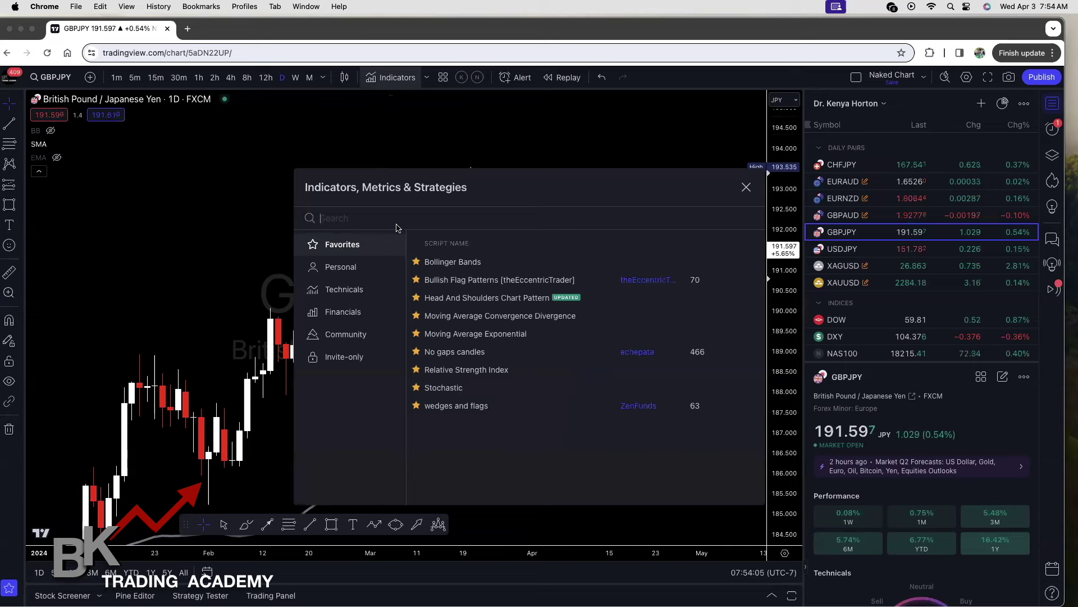
text(om)
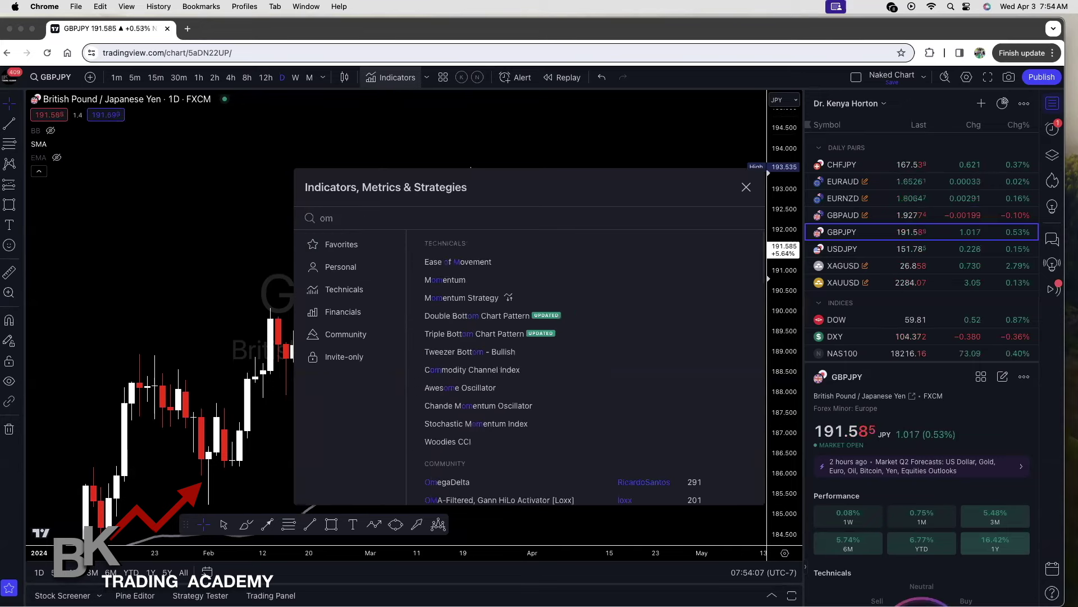
key(BackSpace)
key(BackSpace)
text(moving average)
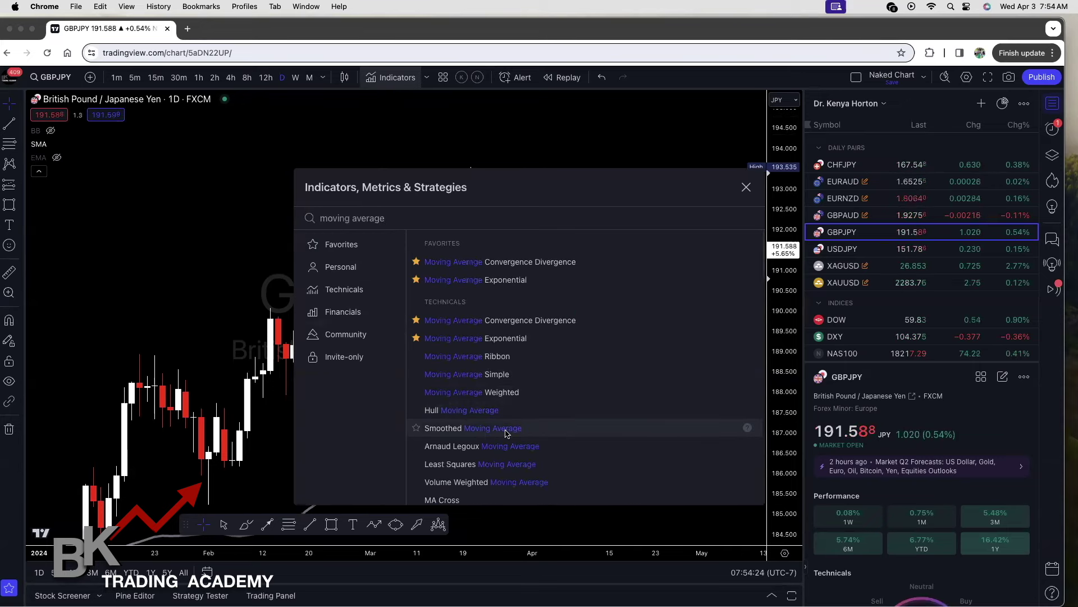
click(746, 187)
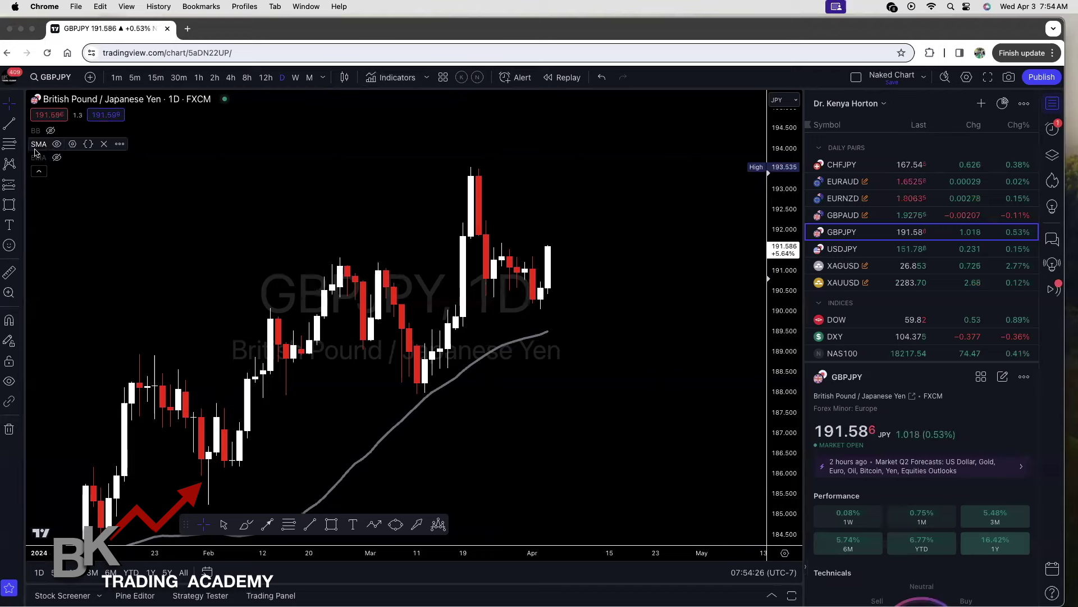
click(72, 144)
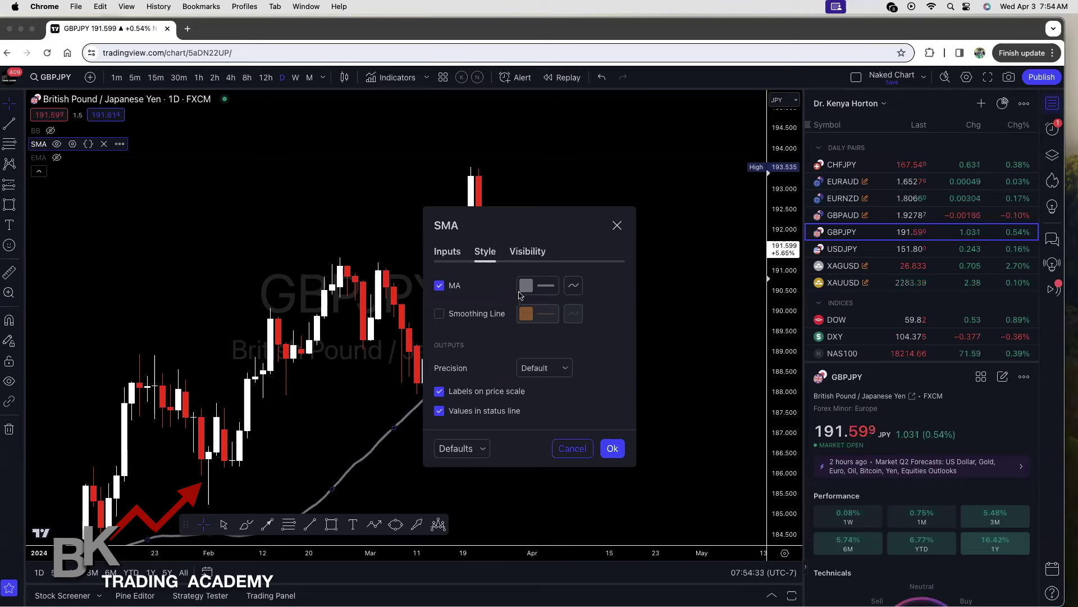
click(527, 287)
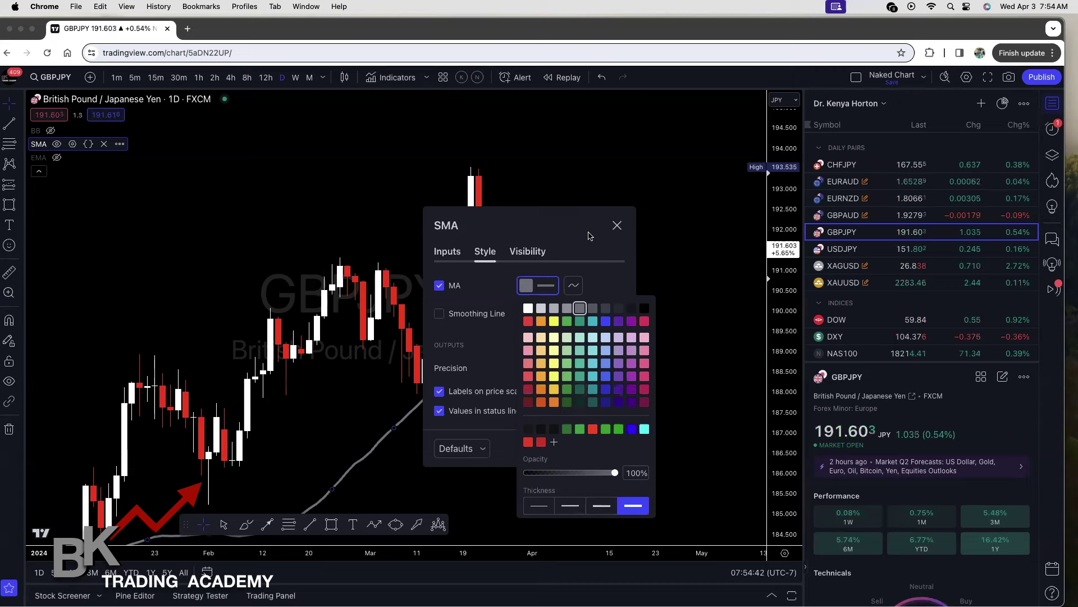
drag(589, 236, 591, 145)
click(549, 199)
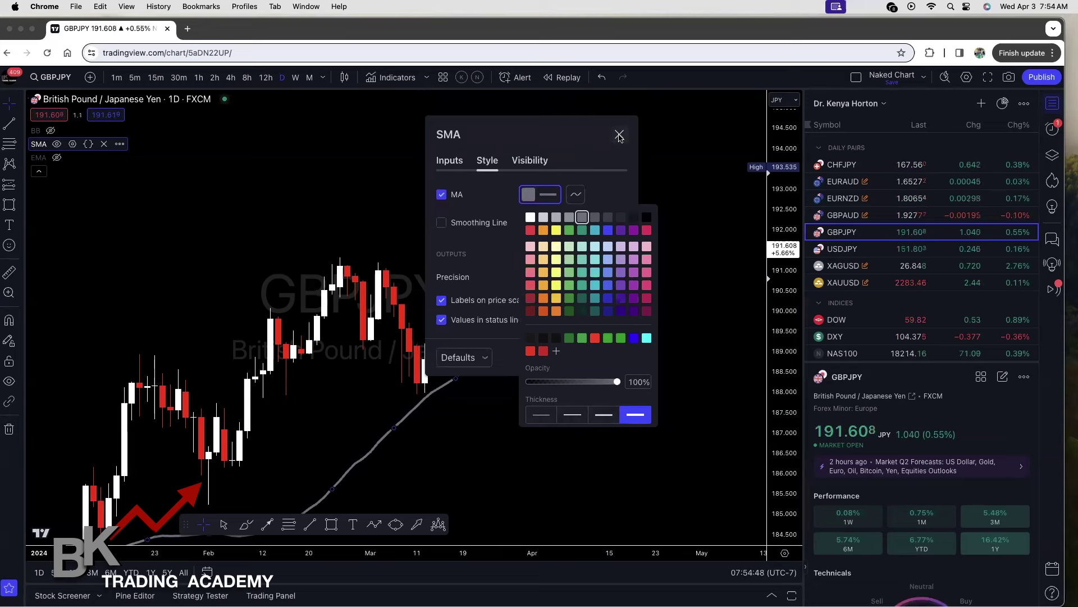
click(619, 135)
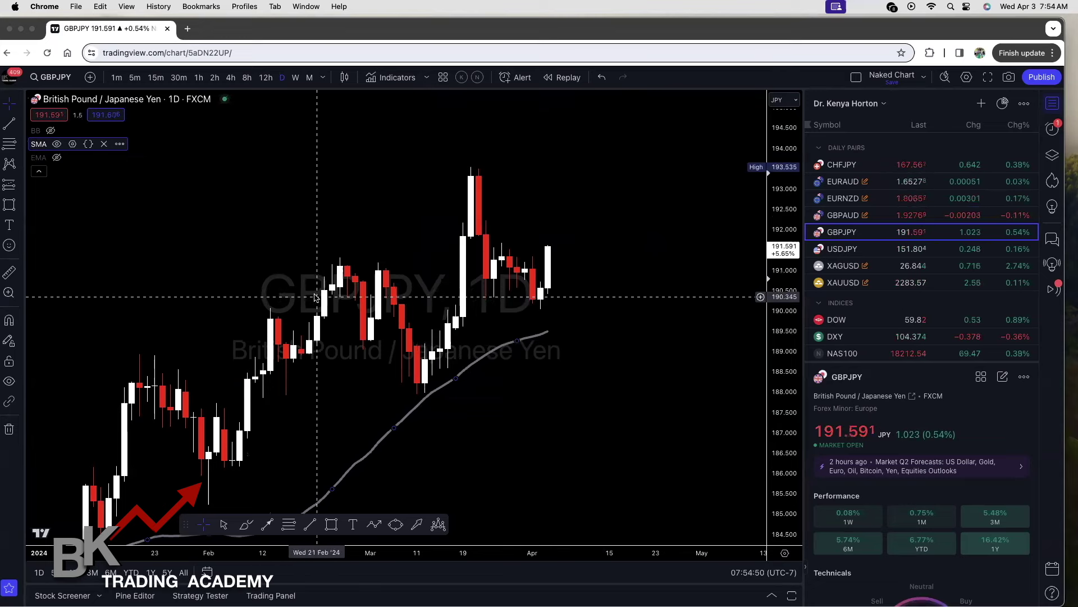
click(558, 404)
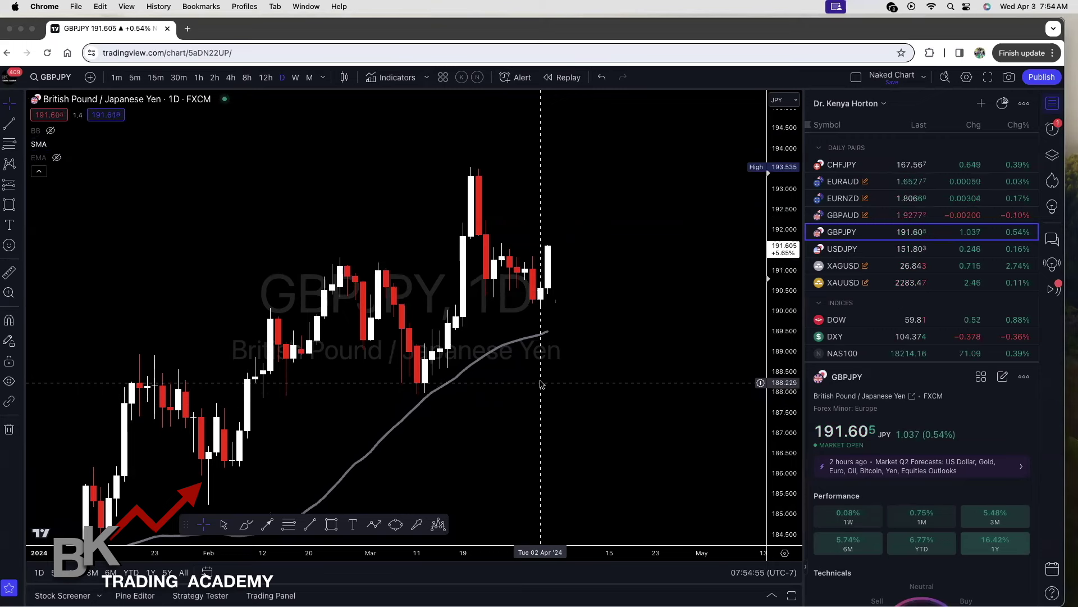
mouse_move(40, 161)
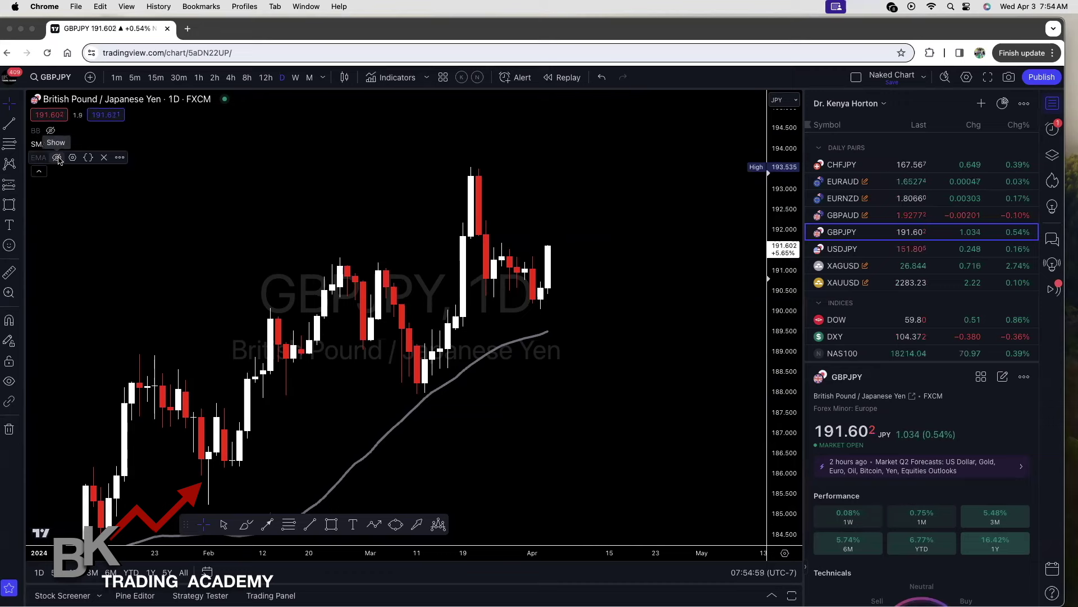
click(73, 157)
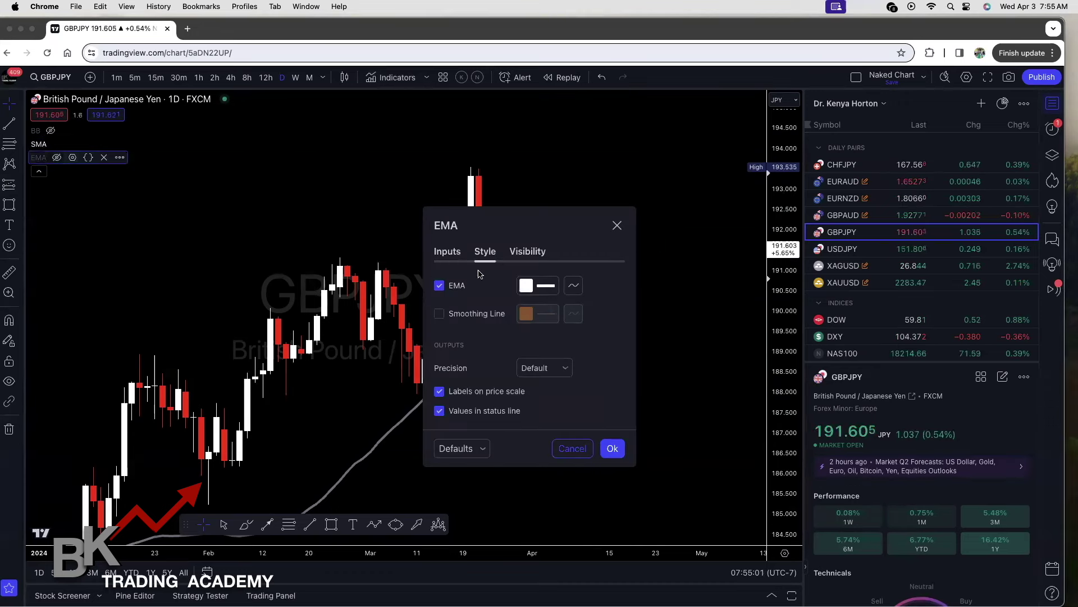
click(447, 251)
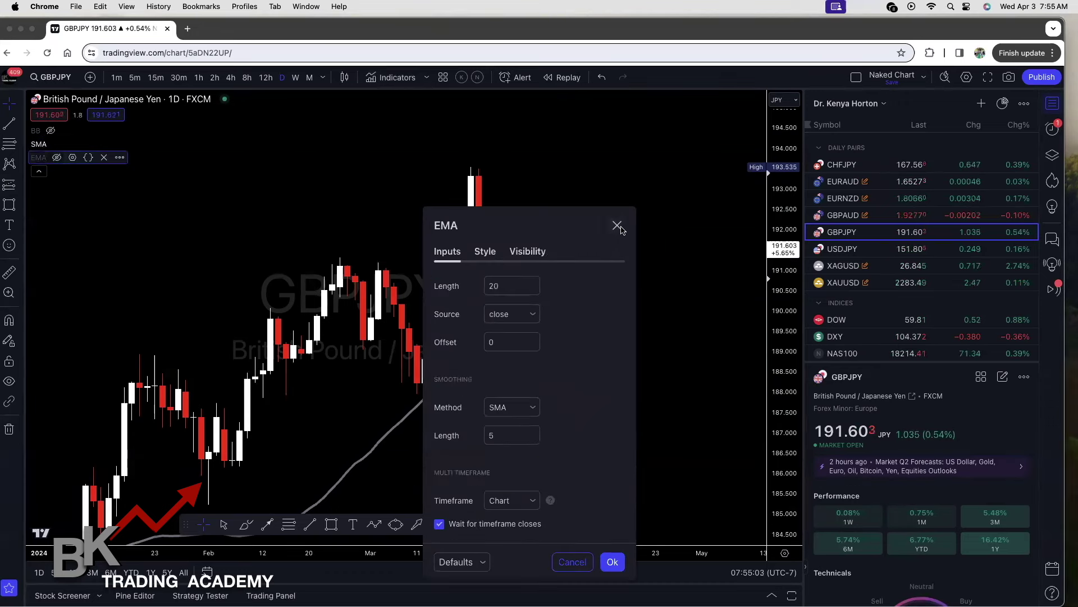
click(618, 226)
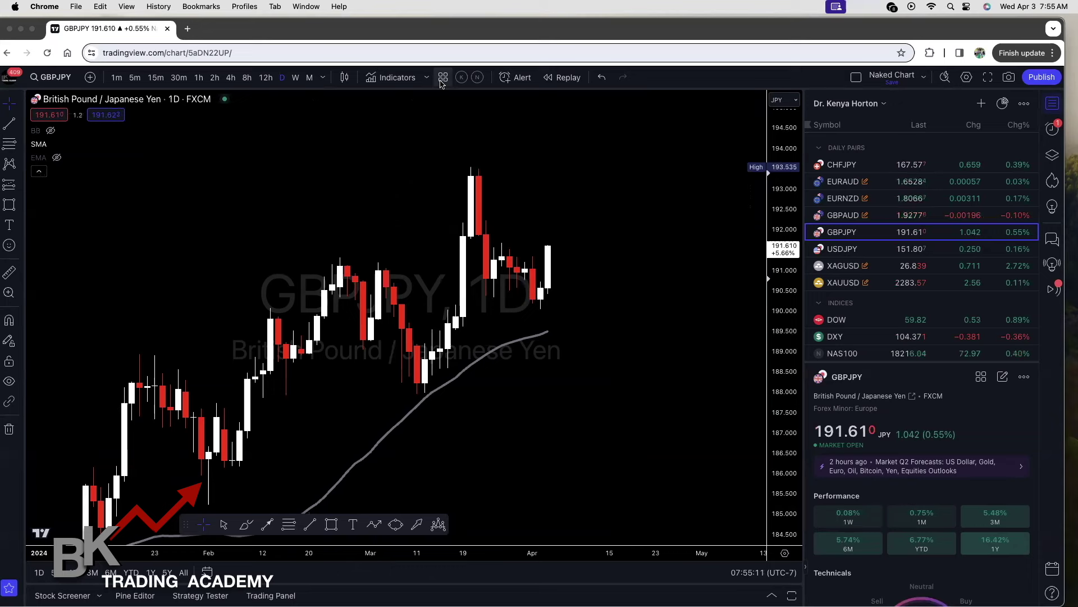
click(443, 79)
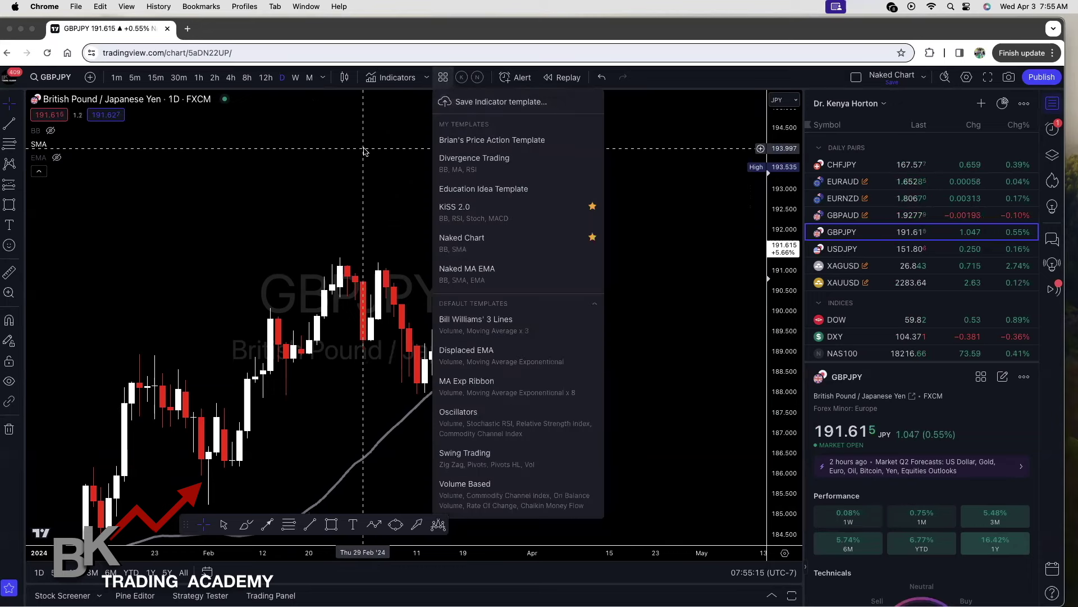
click(364, 151)
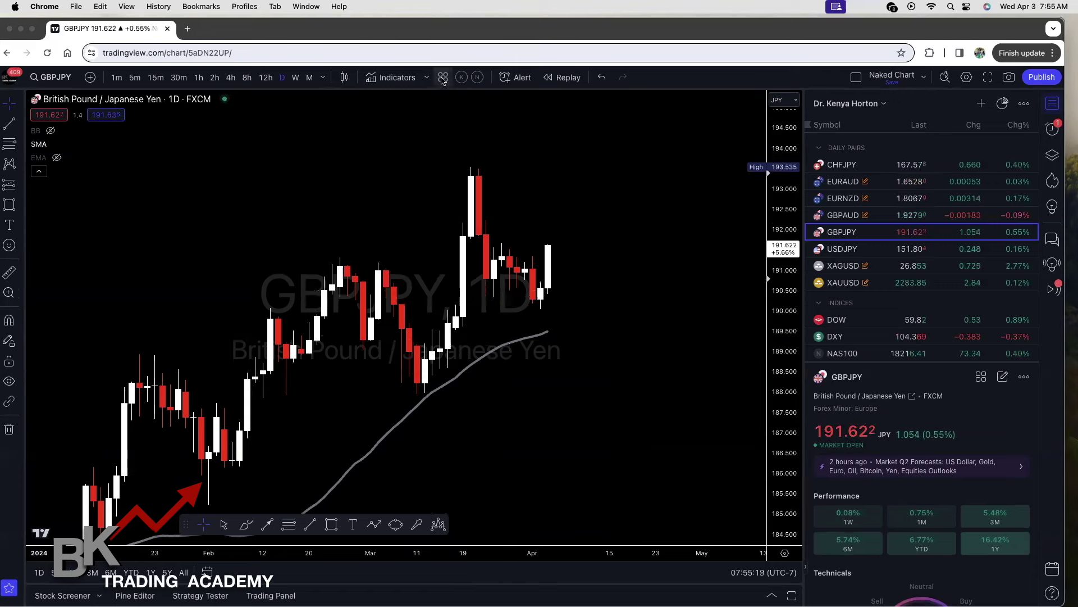
click(443, 77)
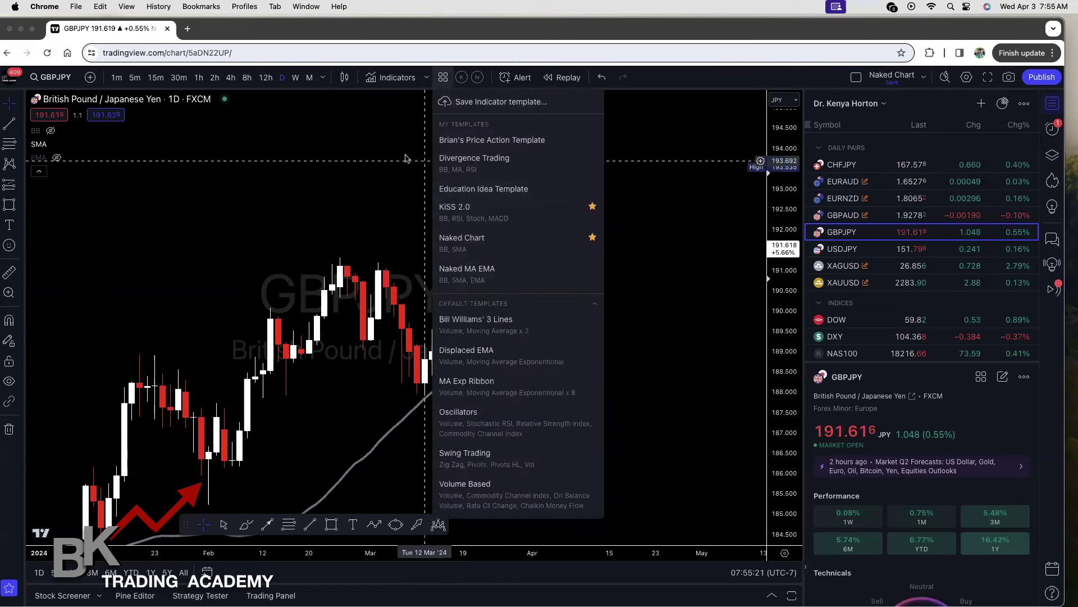
click(393, 194)
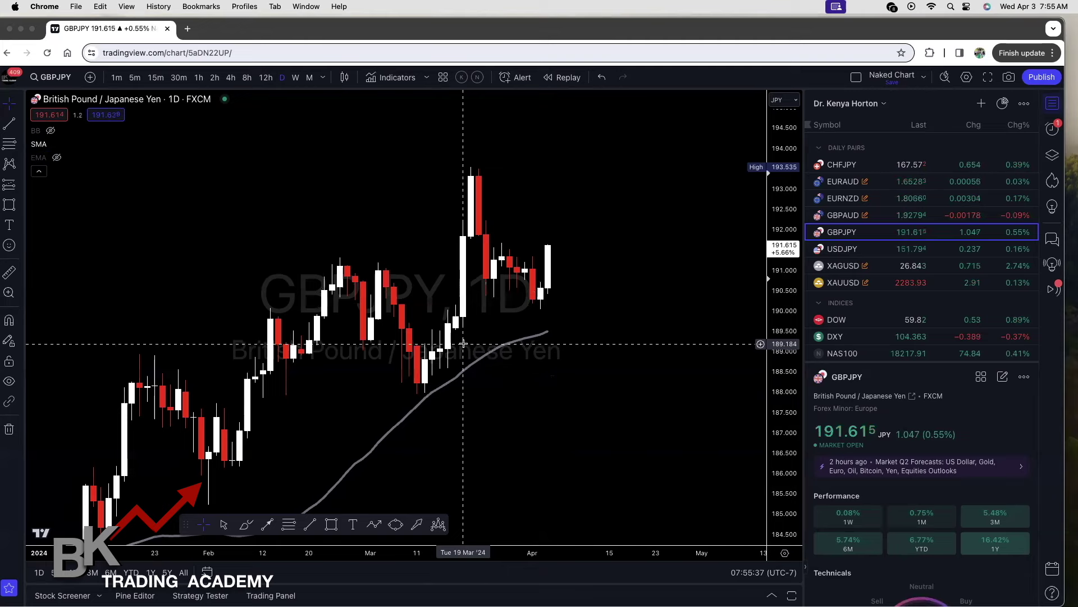
click(295, 77)
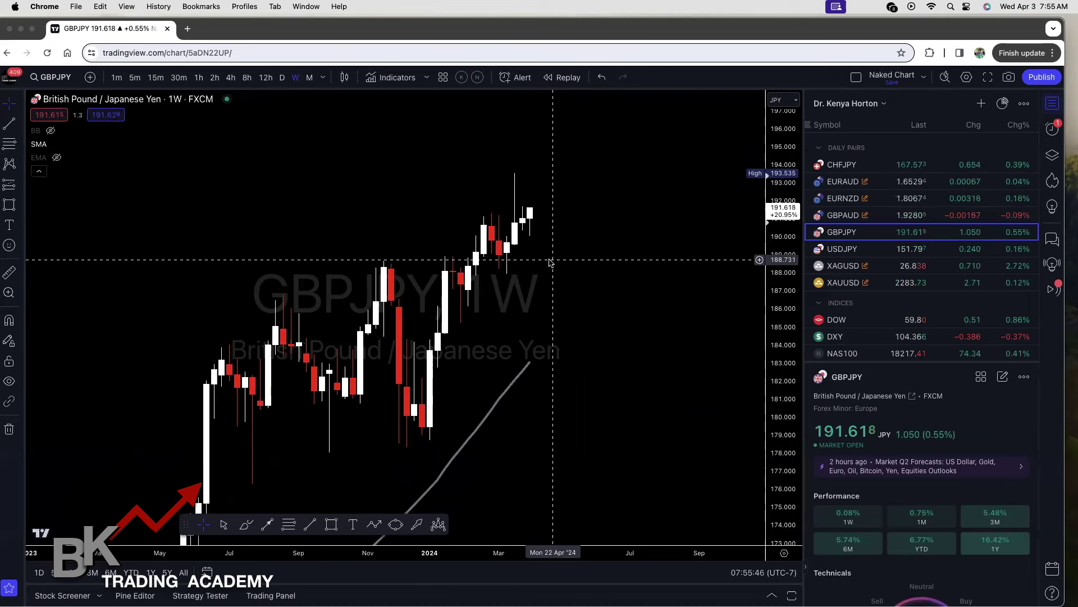
scroll(573, 292, right, 1)
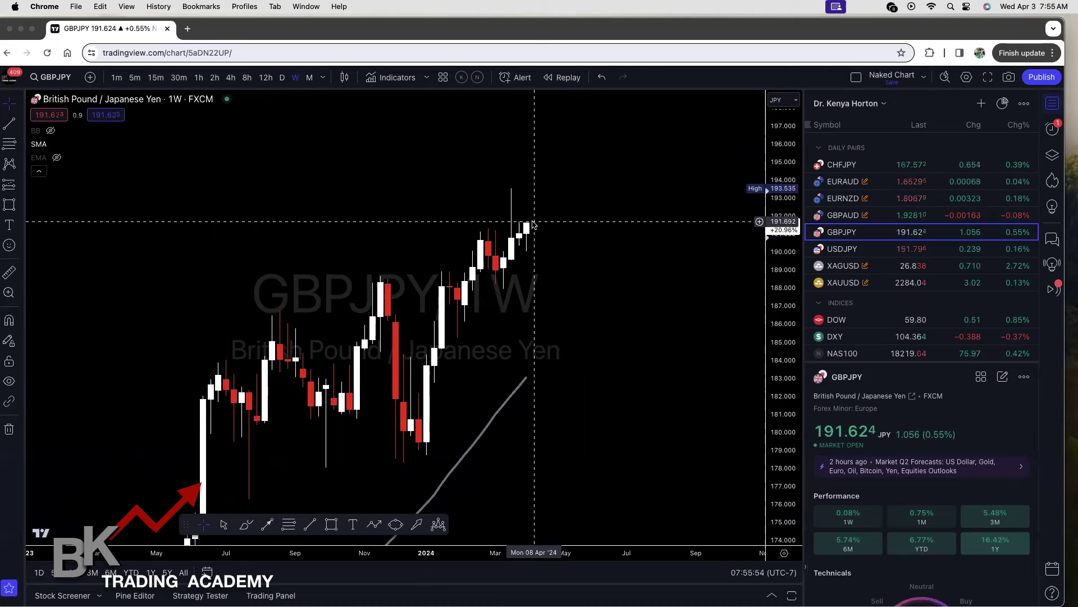
scroll(570, 275, down, 3)
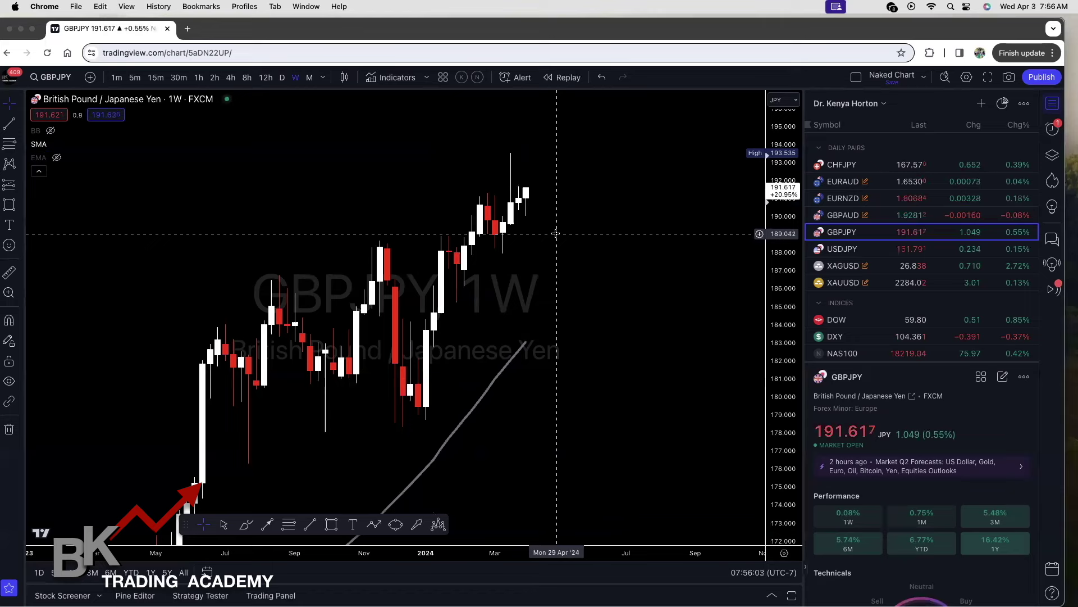
drag(549, 236, 553, 263)
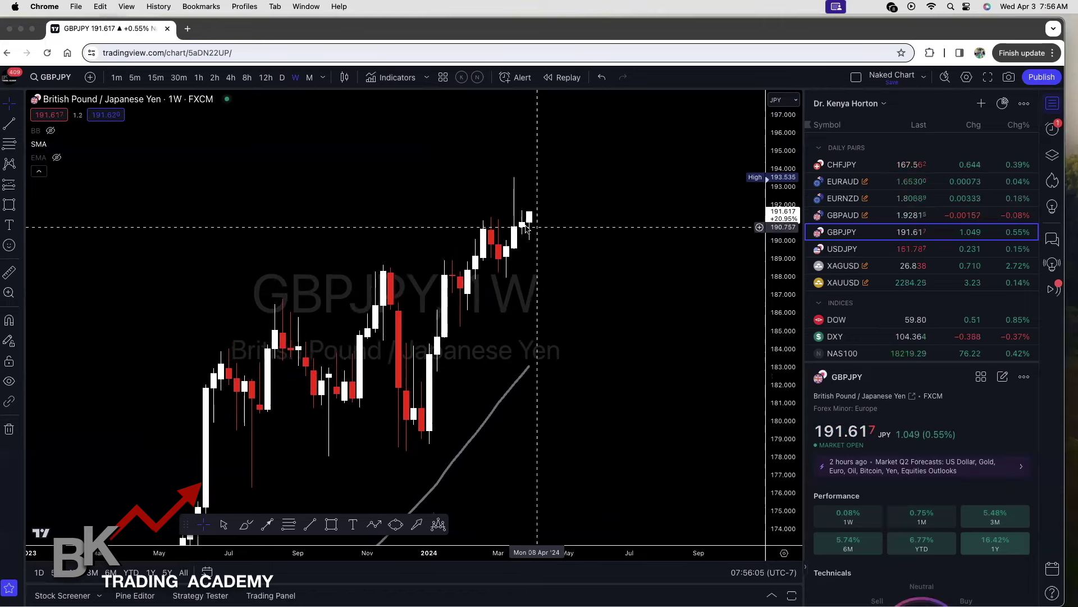
Discard a trial brush stroke and put GBPJPY on the daily timeframe, reframing the candles
click(246, 524)
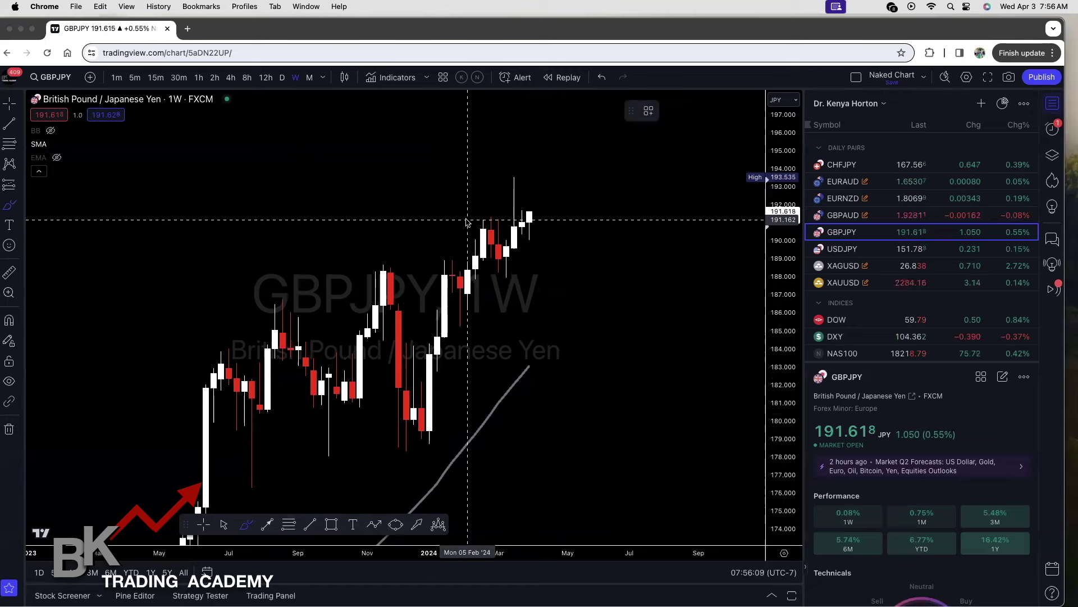
drag(468, 219, 559, 222)
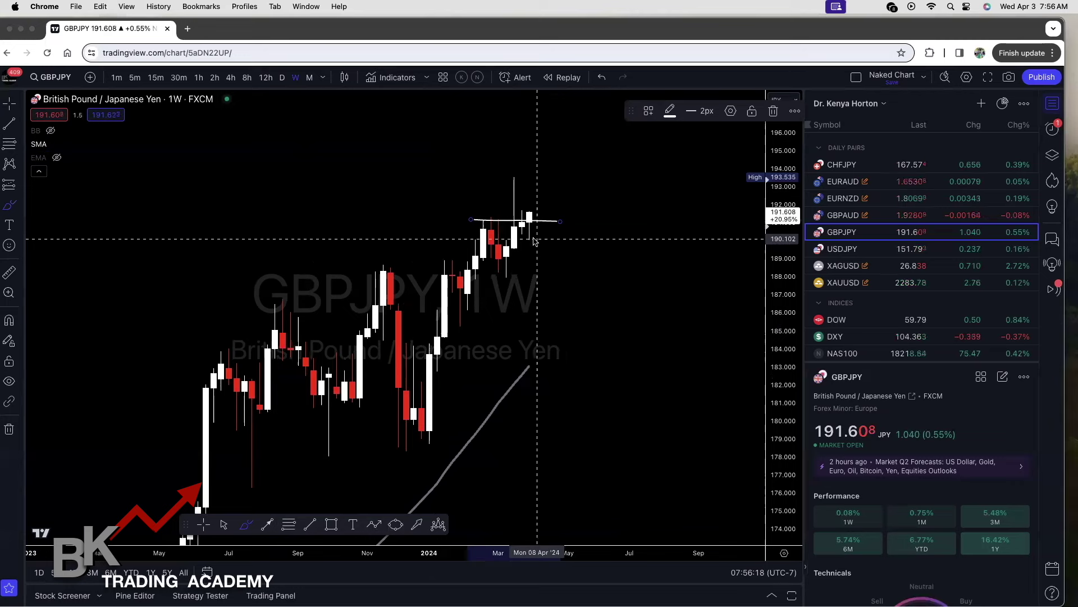
click(602, 78)
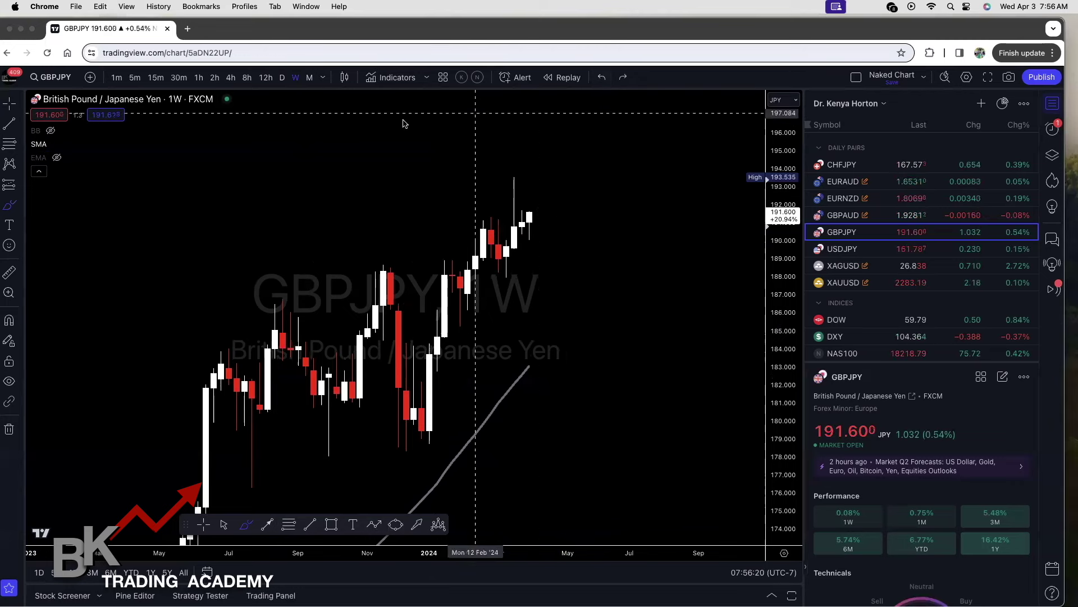
click(282, 78)
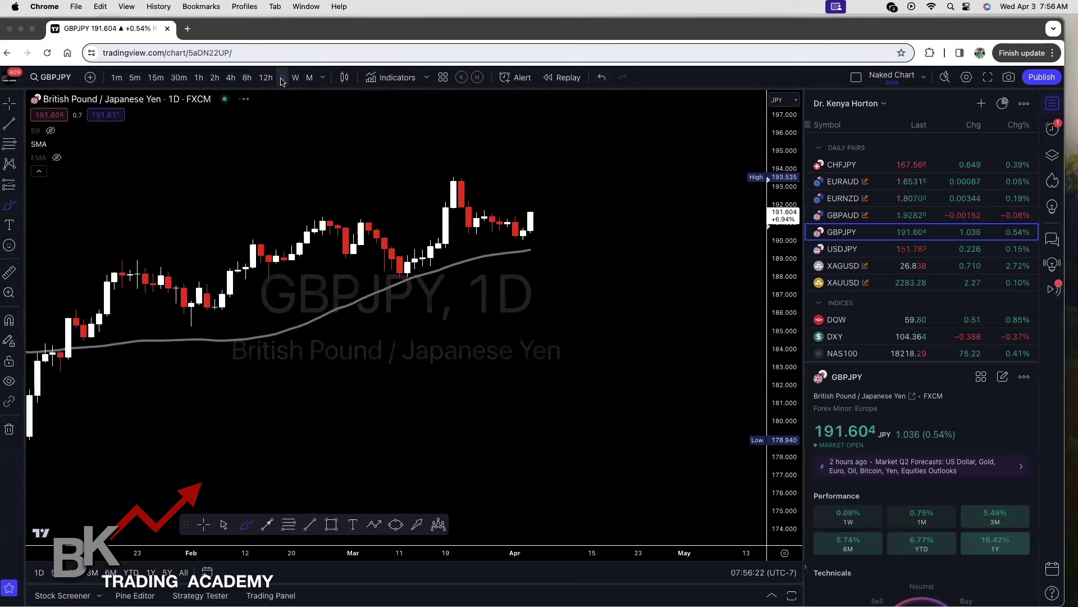
click(204, 526)
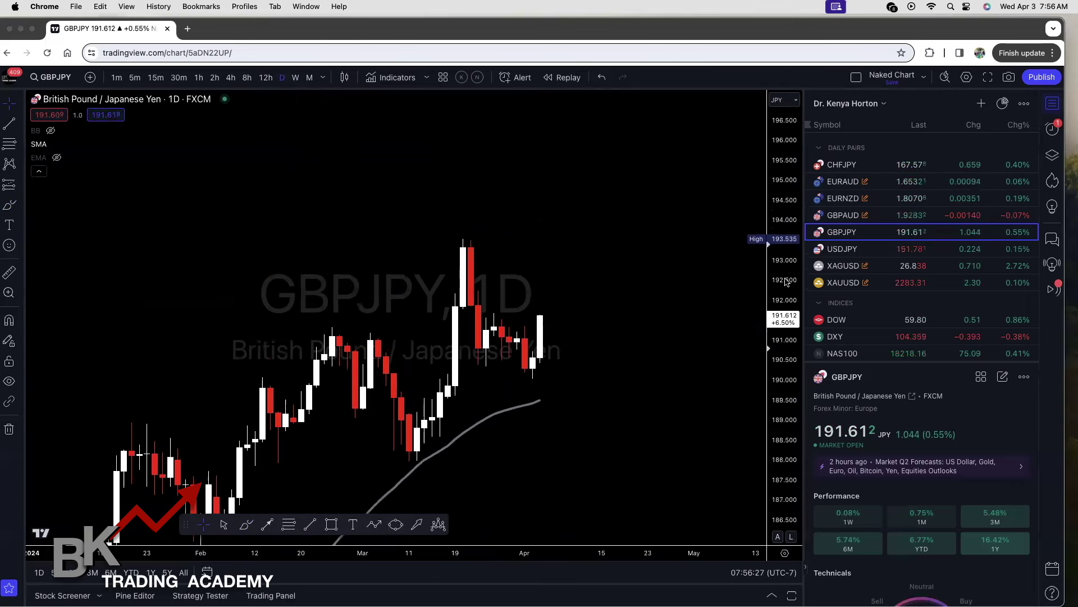
drag(646, 410, 650, 340)
scroll(651, 340, up, 2)
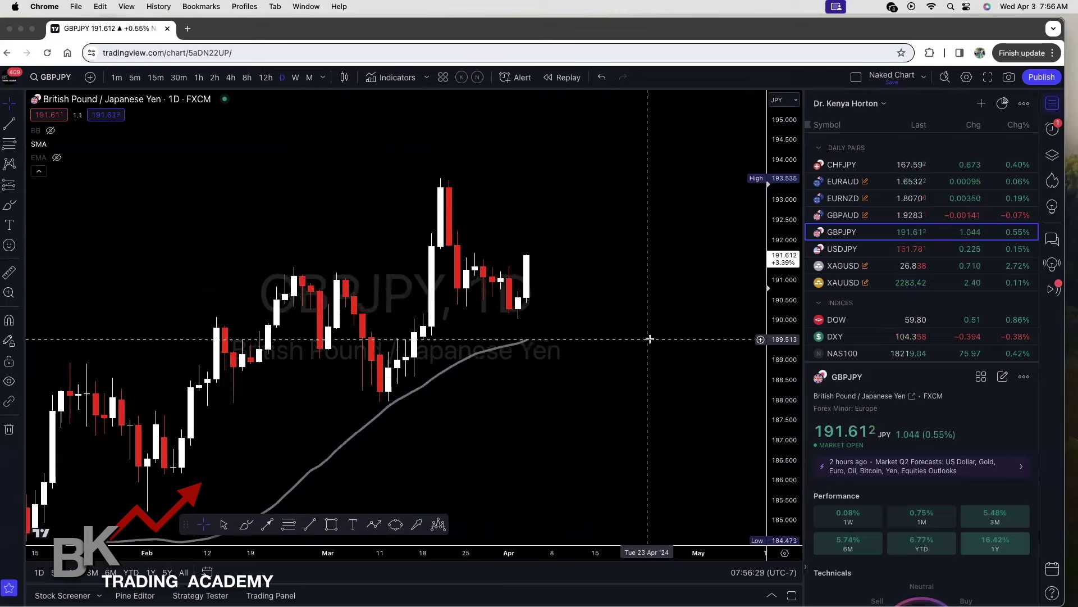
Draw a red rectangle zone across recent candles at about 190.4–190.7
click(331, 525)
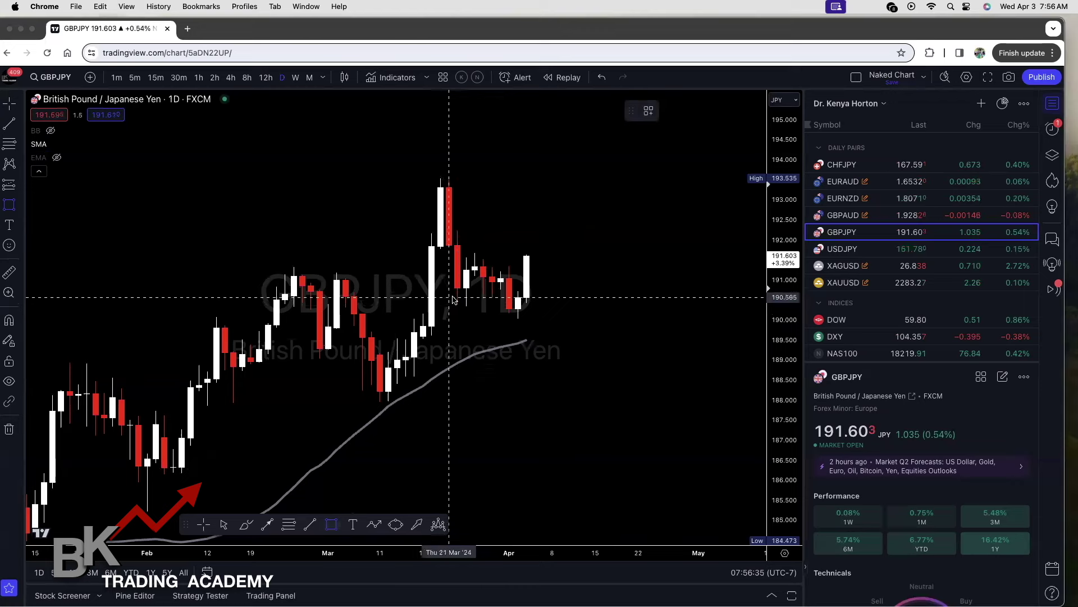
mouse_move(242, 264)
mouse_down()
mouse_move(373, 279)
mouse_move(561, 279)
mouse_up()
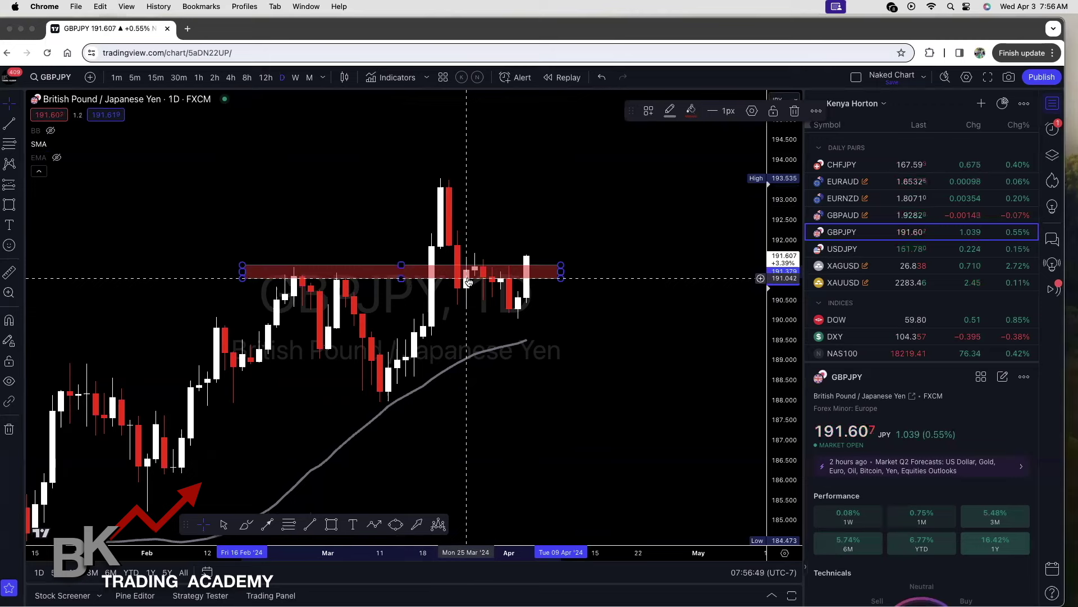
drag(508, 264, 509, 292)
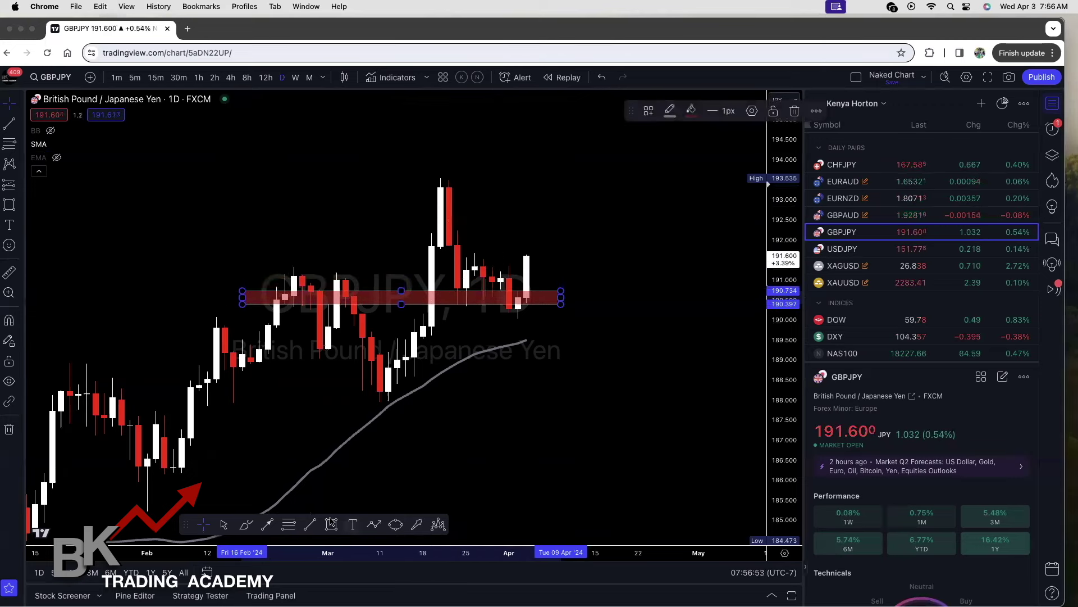
Sketch a white brush stroke along the red zone and undo its extension
click(246, 524)
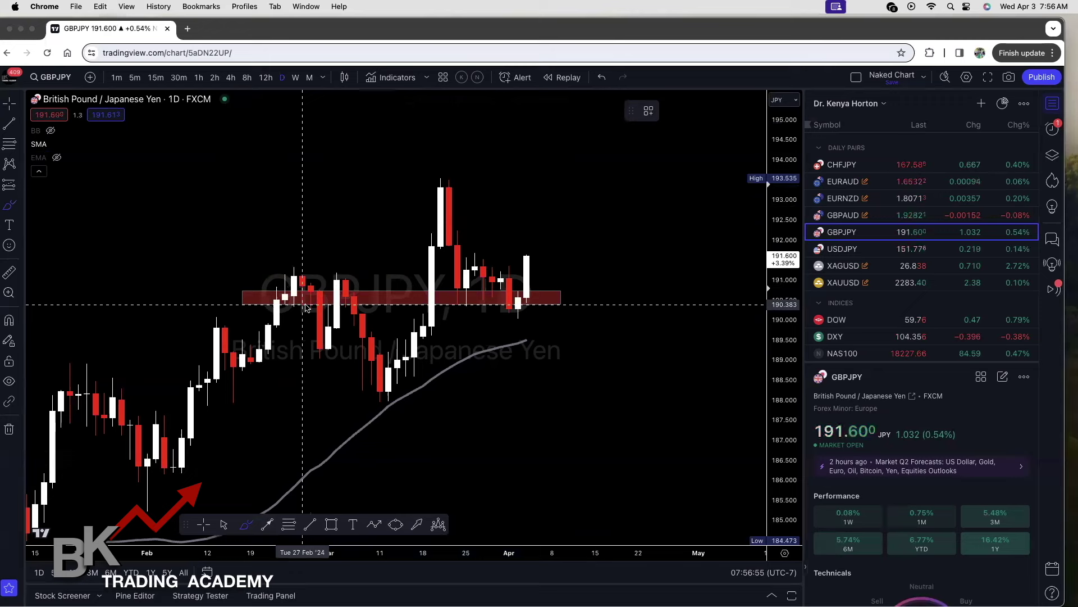
mouse_move(306, 304)
mouse_down()
mouse_move(282, 304)
mouse_move(321, 304)
mouse_move(205, 299)
mouse_up()
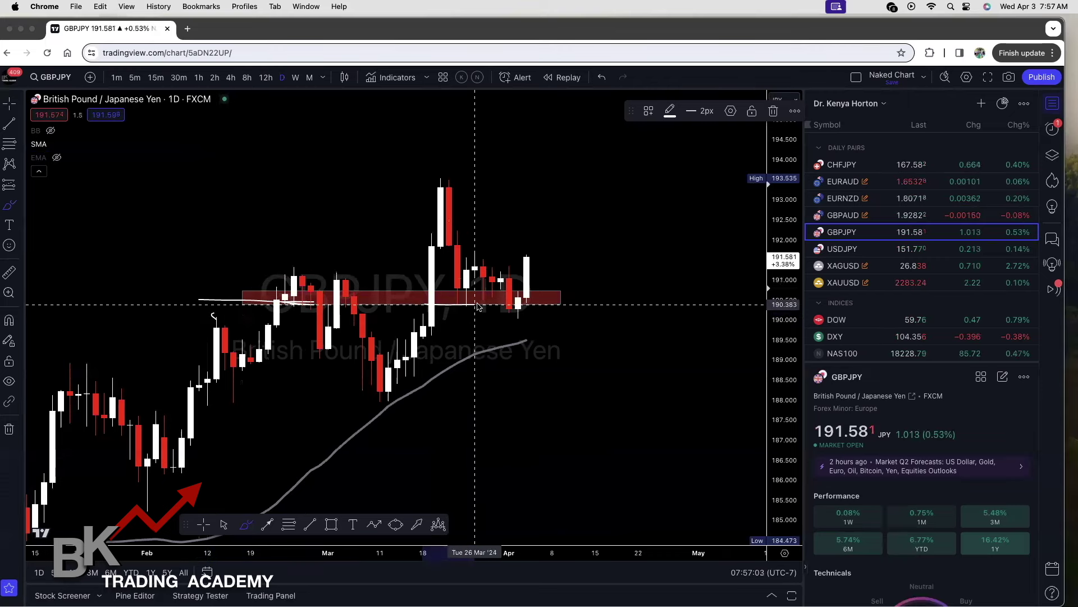
drag(509, 305, 553, 305)
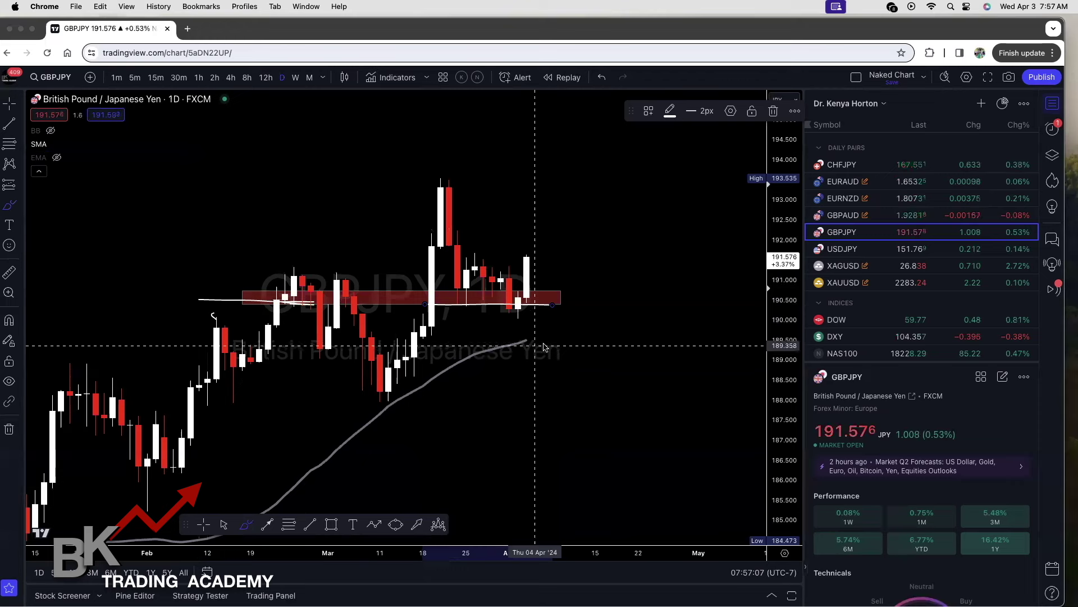
click(601, 78)
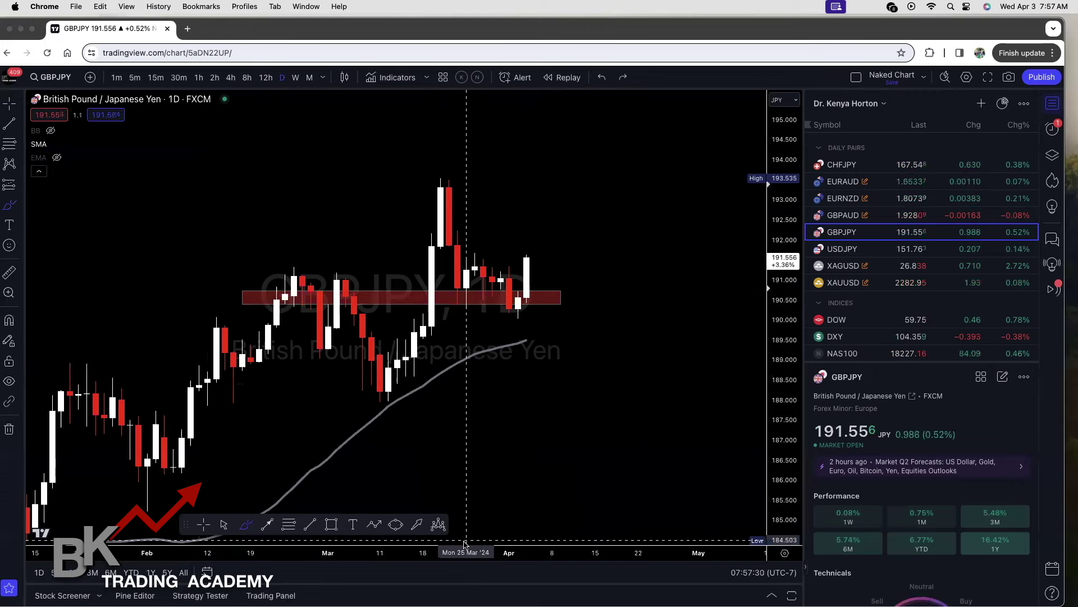
click(309, 524)
click(354, 427)
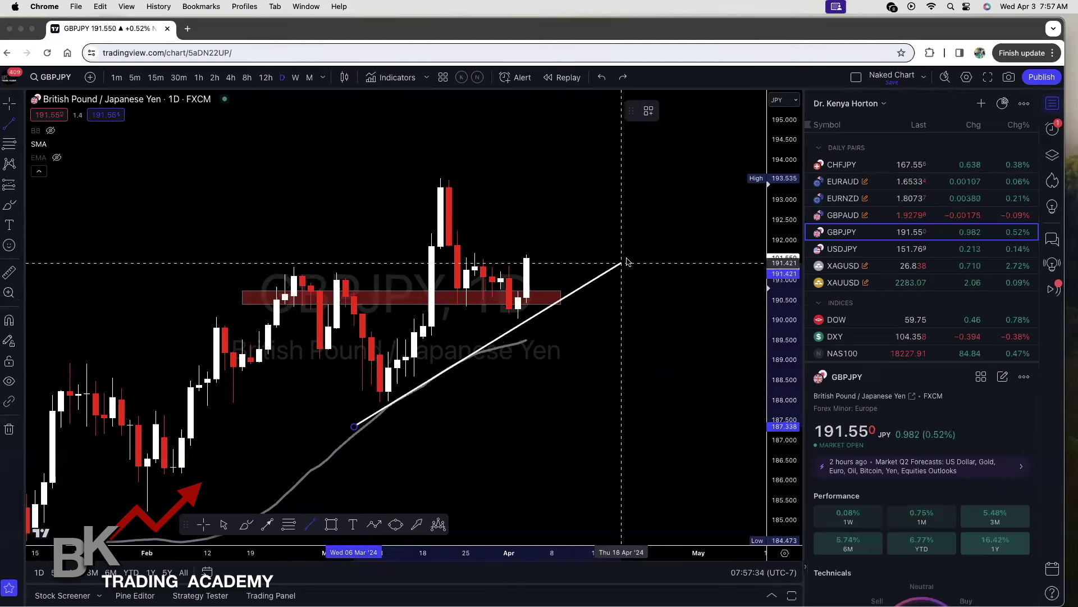
click(647, 230)
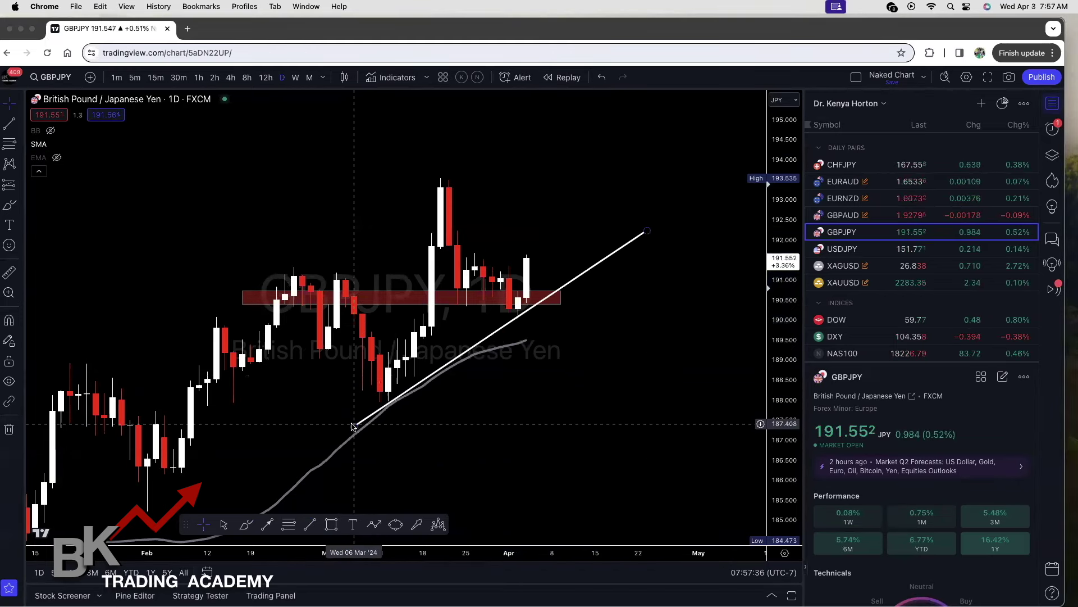
drag(355, 427, 345, 430)
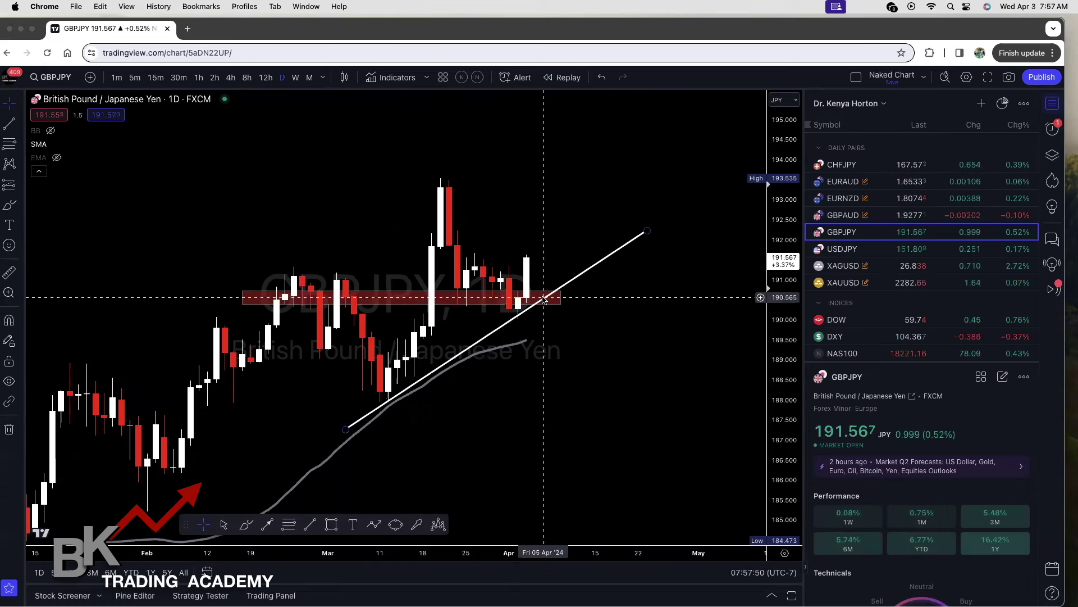
click(570, 285)
key(Delete)
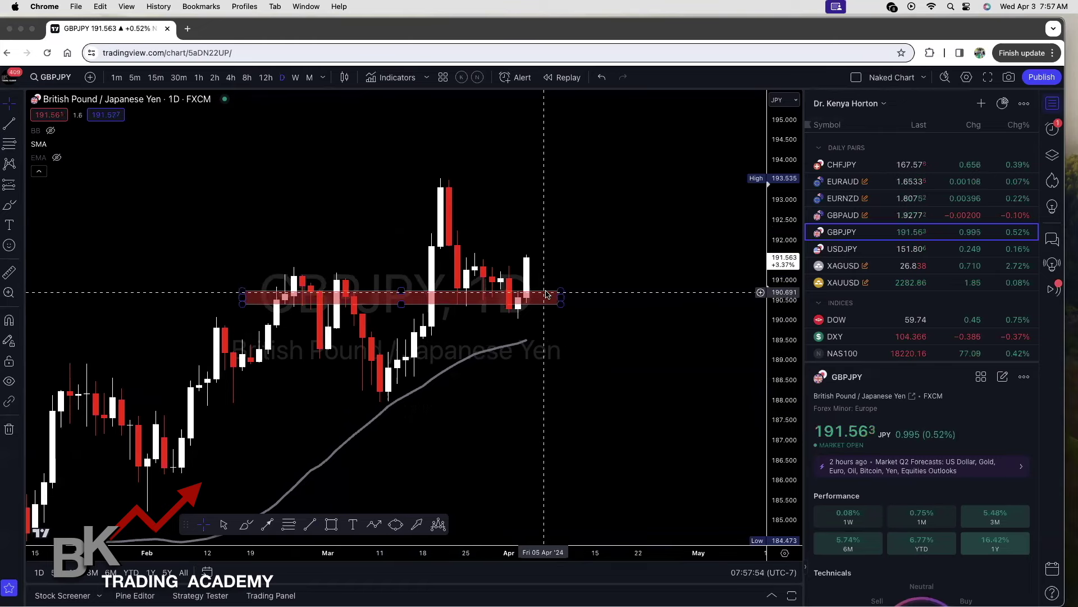
Duplicate the red zone and place the copy higher, around 191.4–191.8
click(550, 289)
click(816, 110)
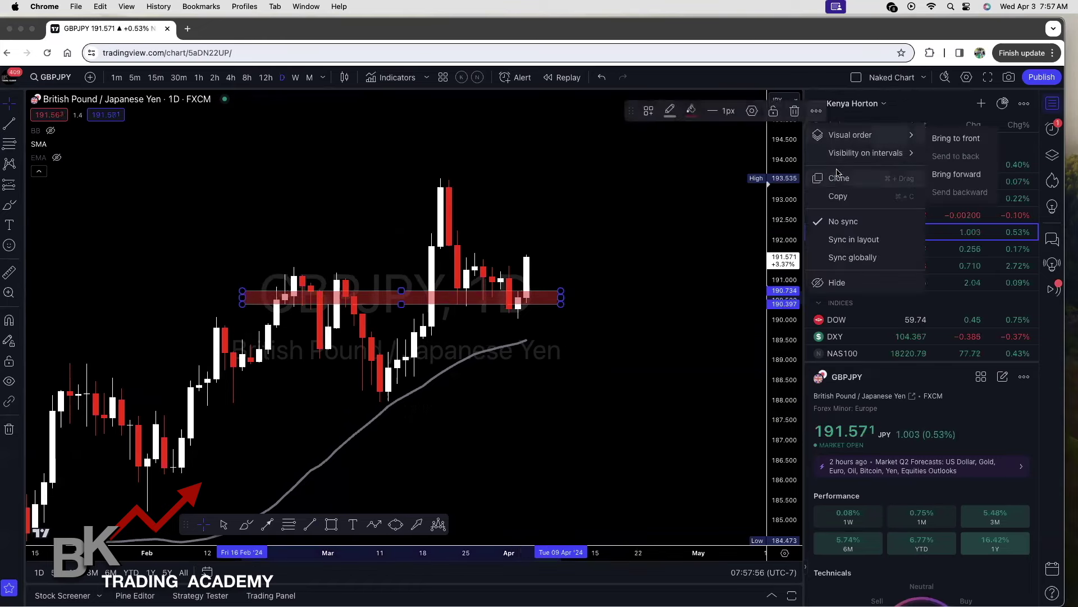
click(839, 179)
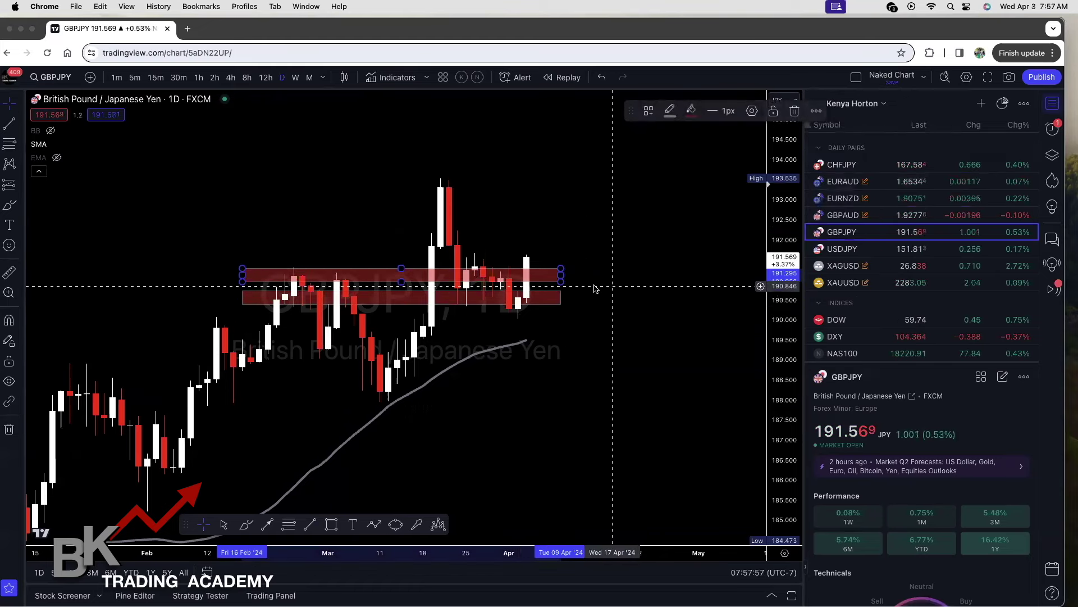
click(545, 254)
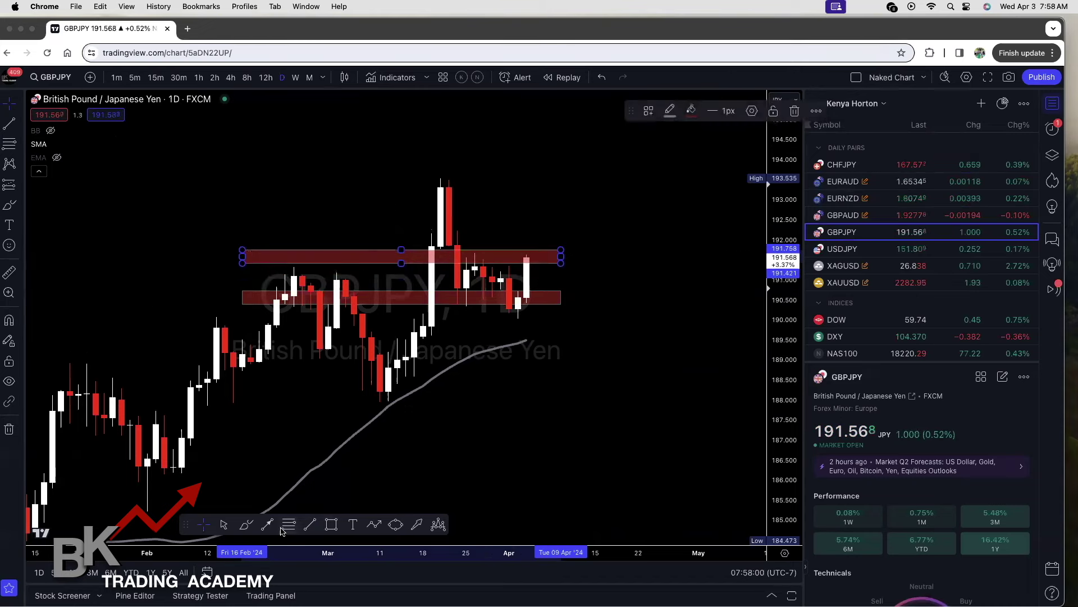
Draw white freehand circles and strokes around the candles at both zones
click(246, 525)
drag(456, 291, 453, 292)
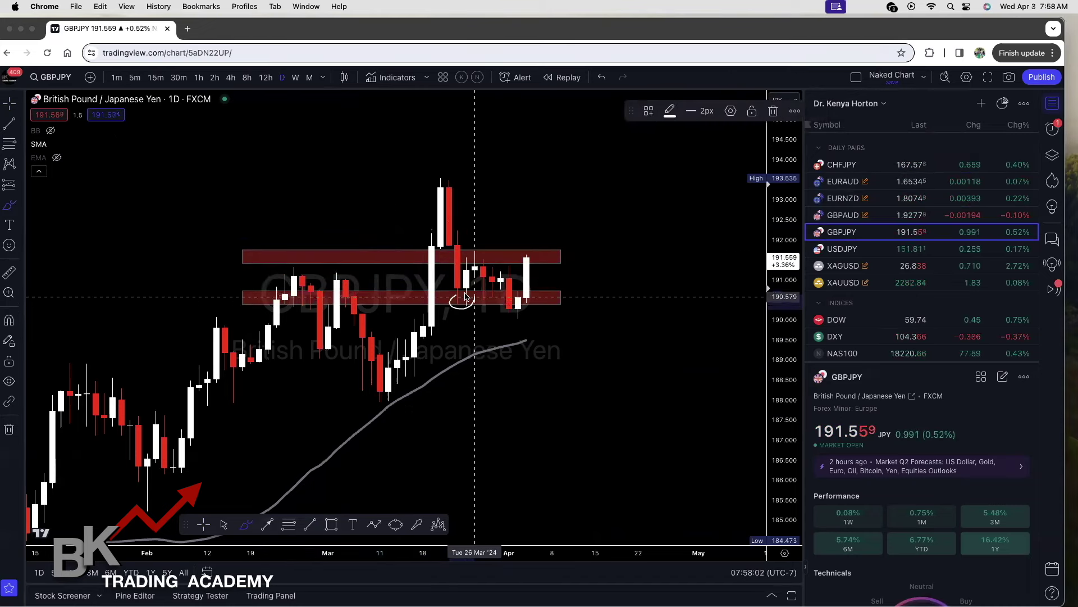
mouse_move(475, 247)
mouse_down()
mouse_move(467, 250)
mouse_move(477, 259)
mouse_up()
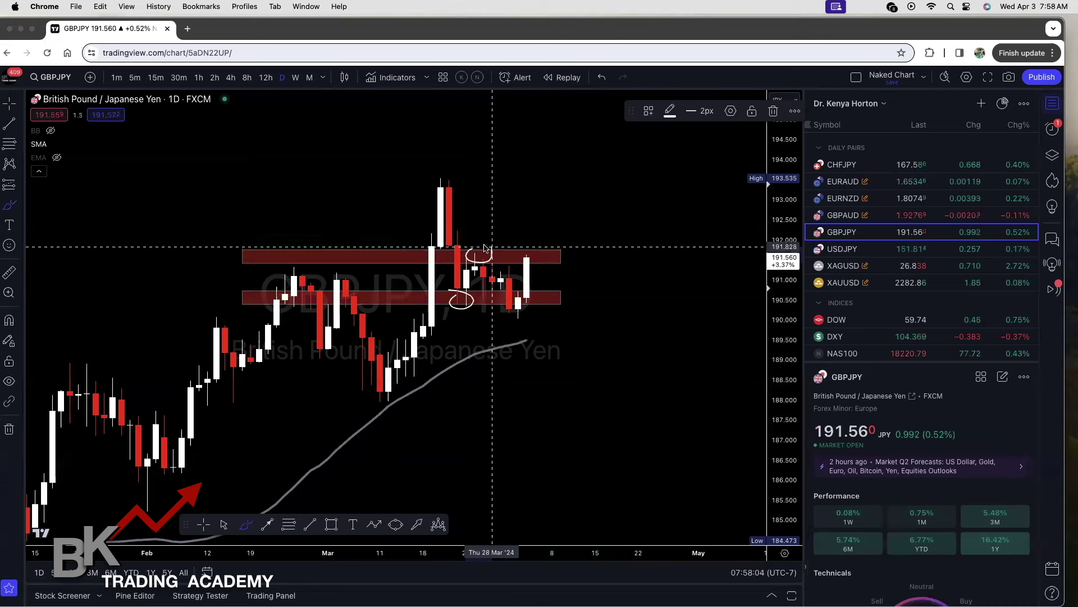
drag(453, 298, 559, 301)
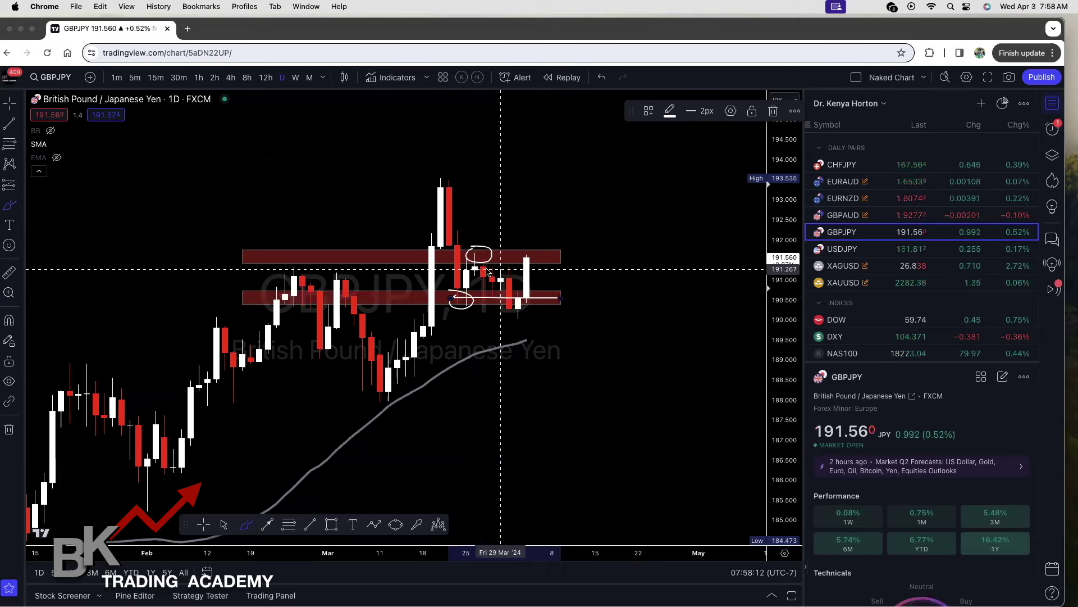
drag(270, 270, 560, 271)
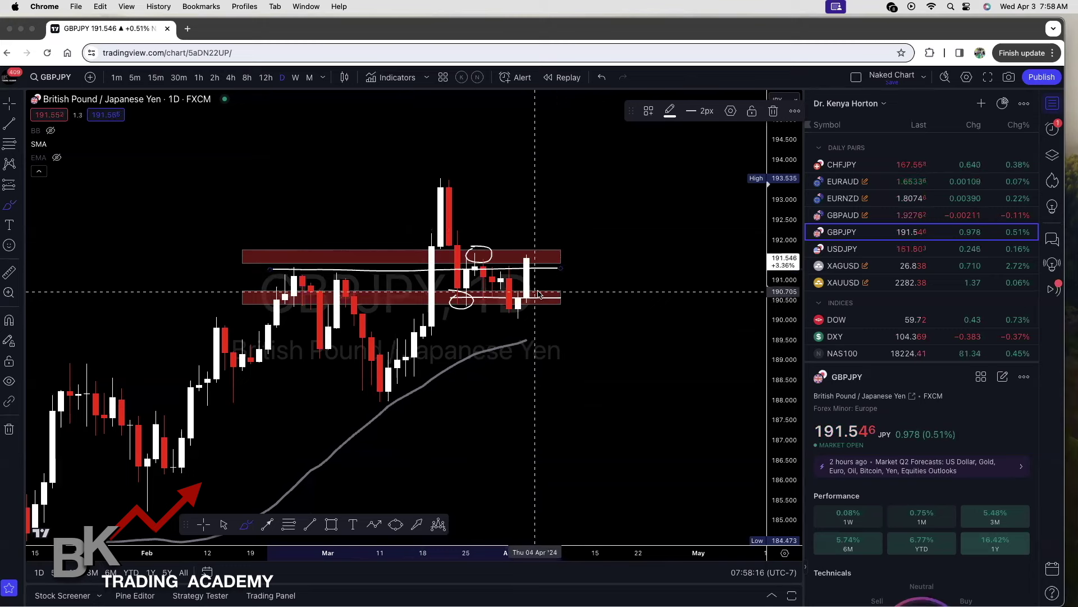
Undo the last three white freehand drawings
click(602, 78)
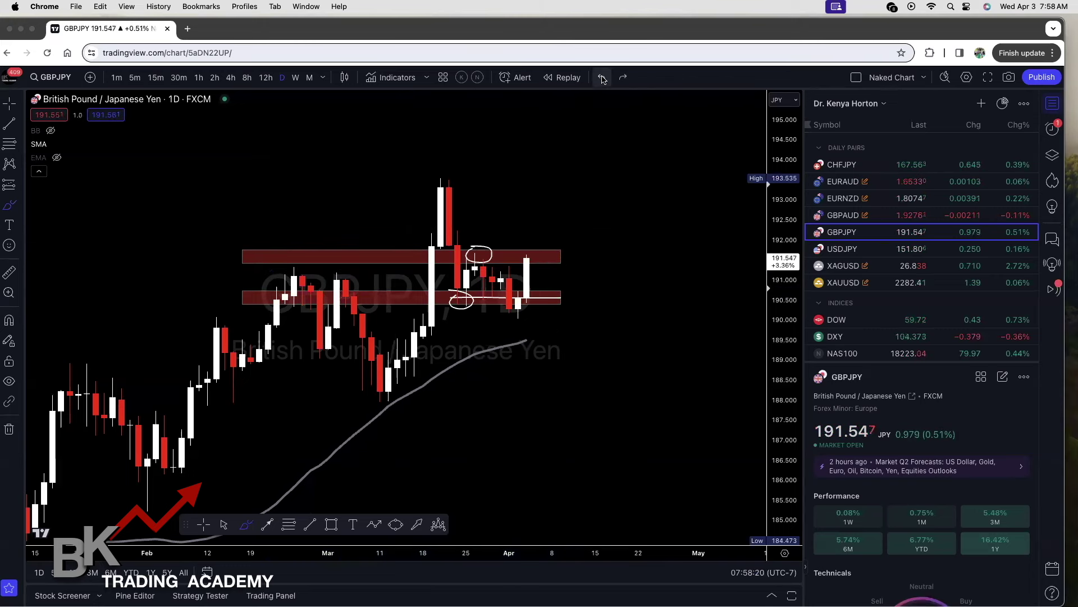
click(602, 78)
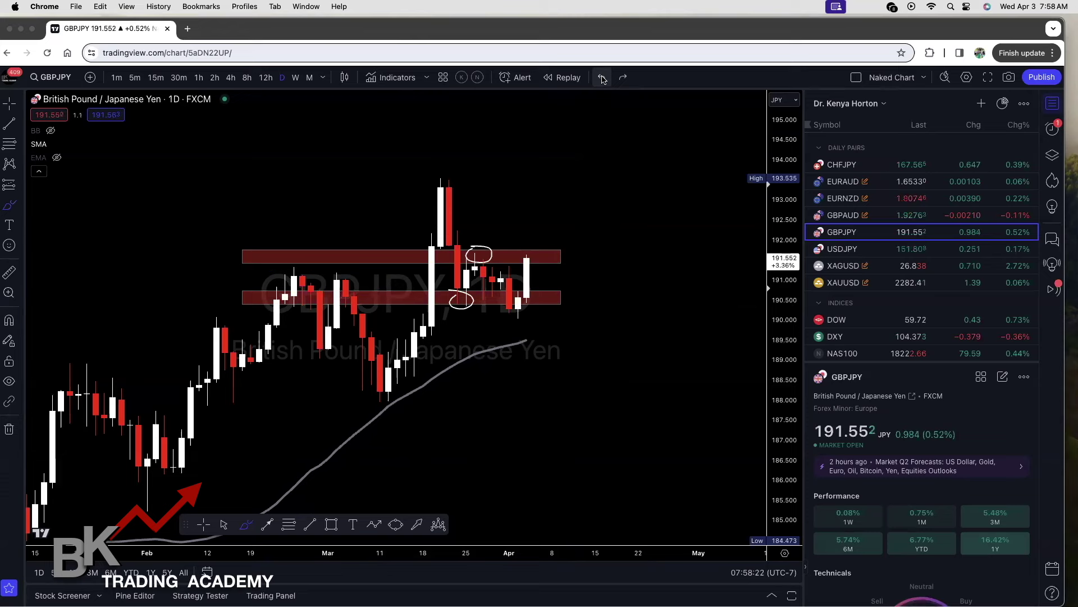
click(602, 78)
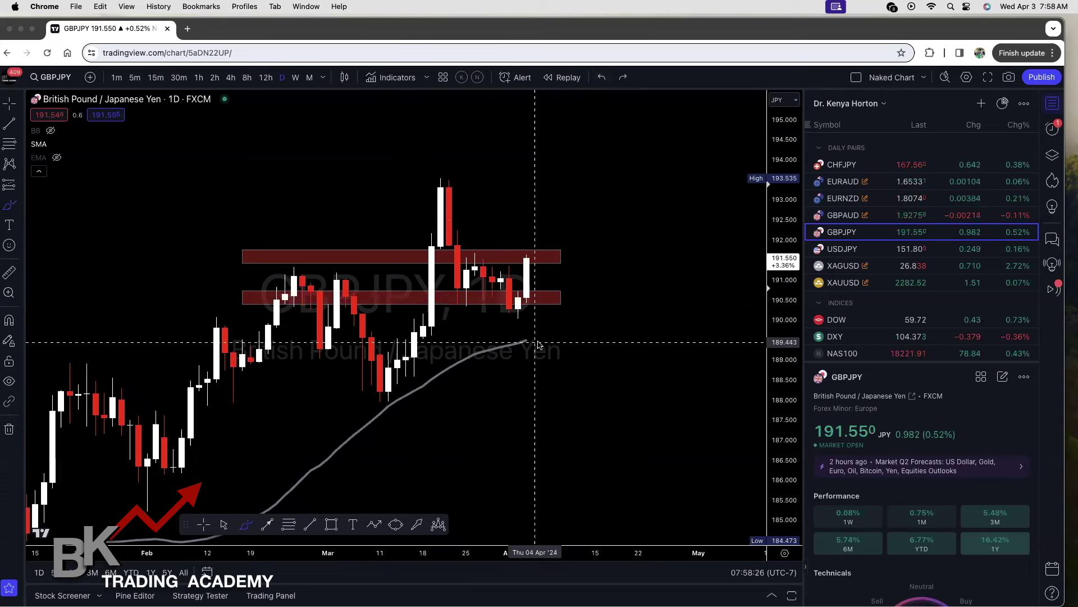
click(56, 145)
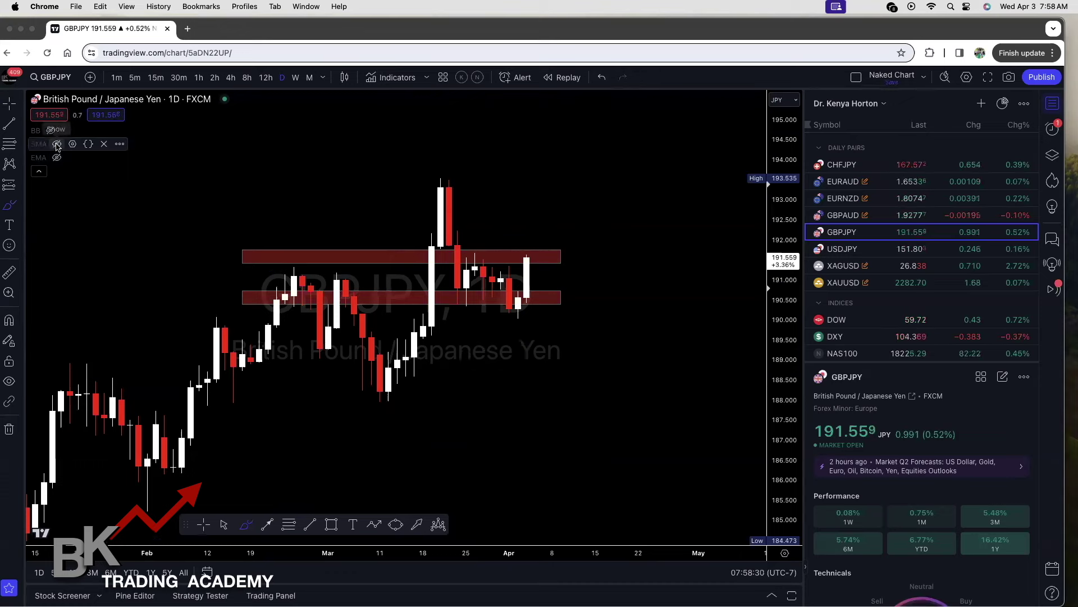
click(56, 145)
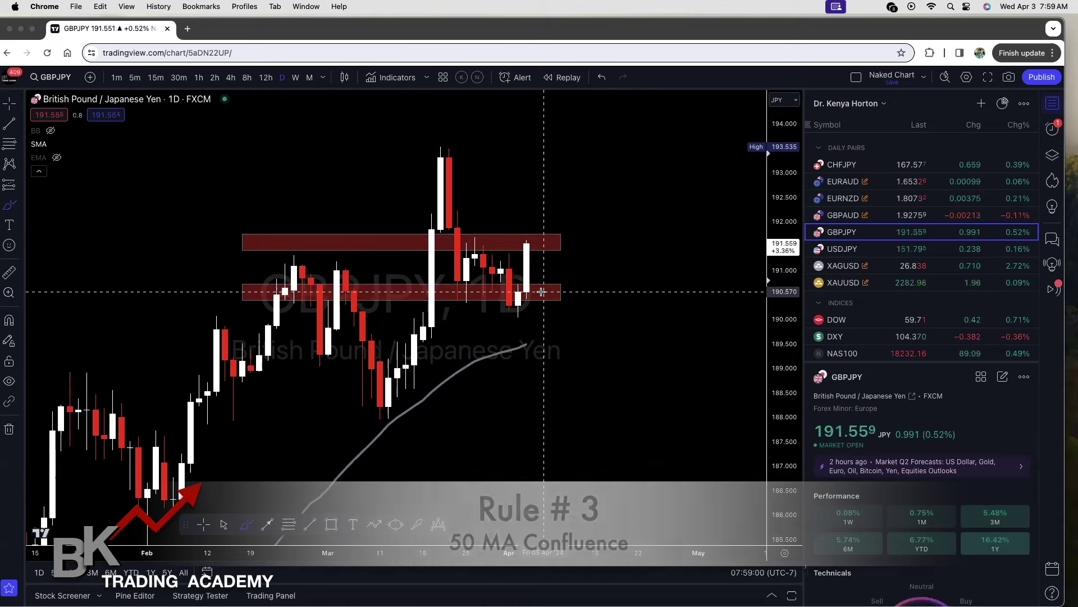
Settle GBPJPY on 2-hour candles after briefly checking 1h, and select the Trend Line tool
click(215, 77)
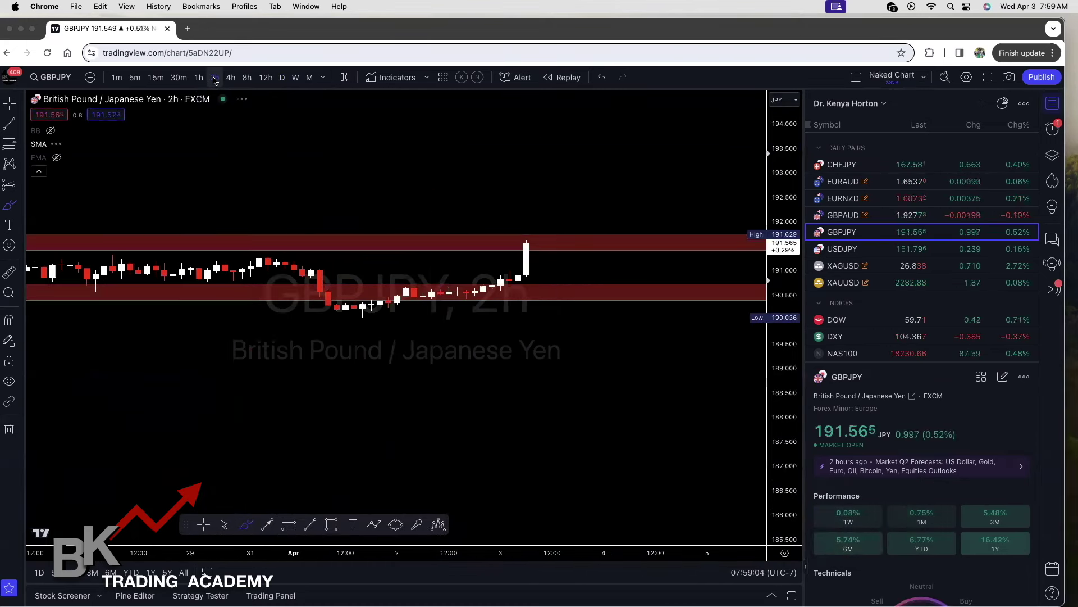
click(200, 78)
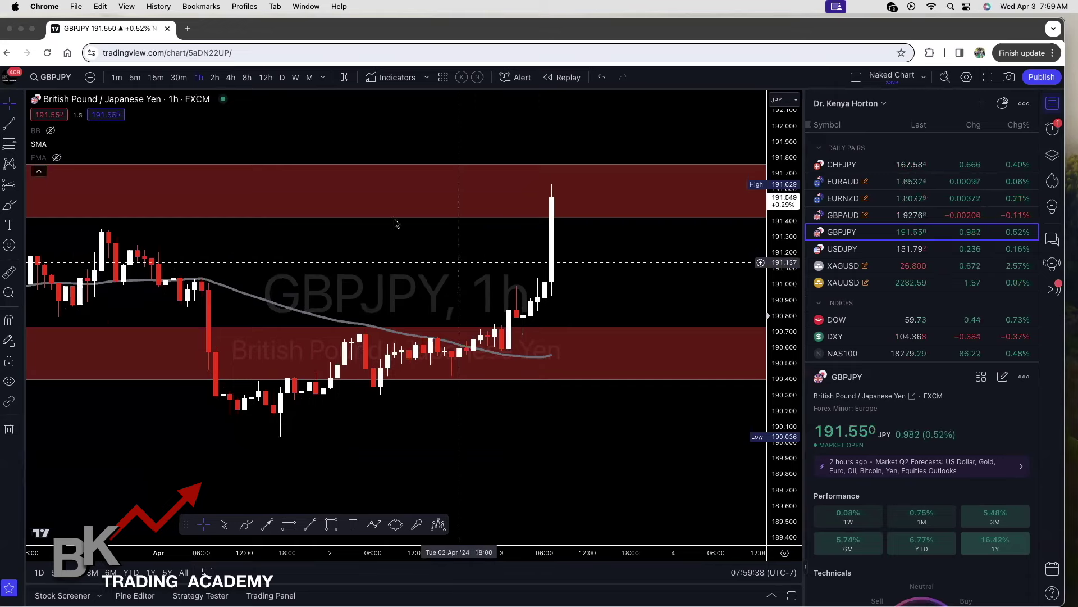
click(216, 78)
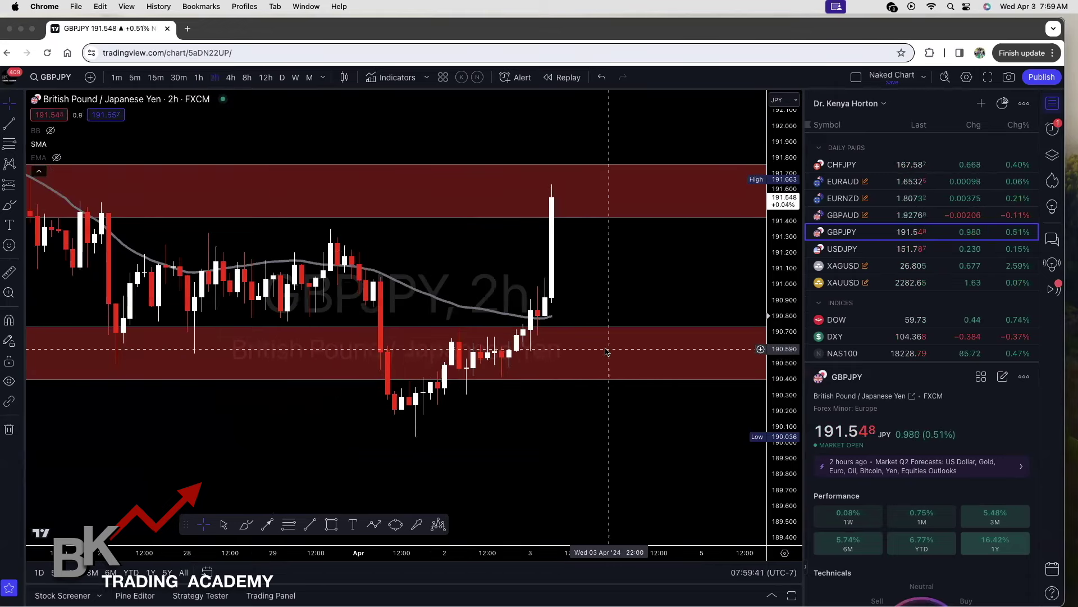
click(310, 525)
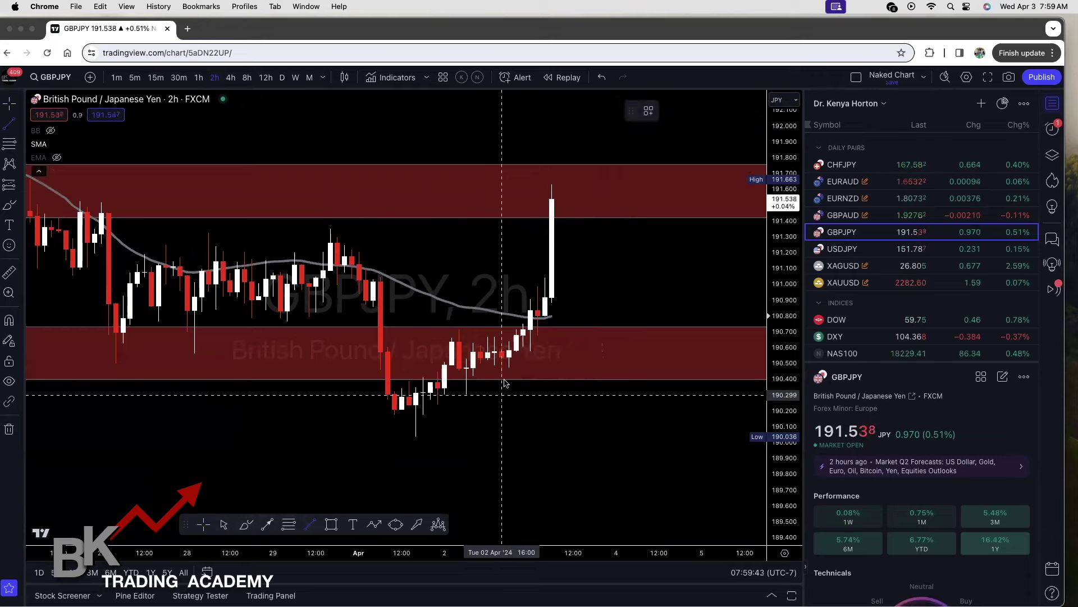
Draw a rising trend line from the April 1 low toward the upper right
click(401, 448)
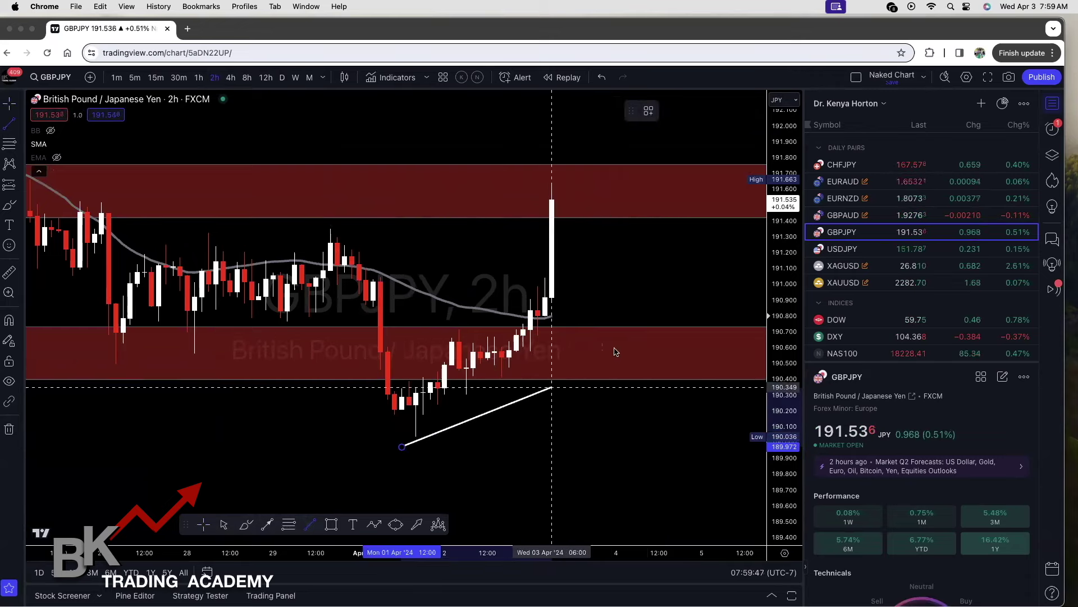
click(703, 235)
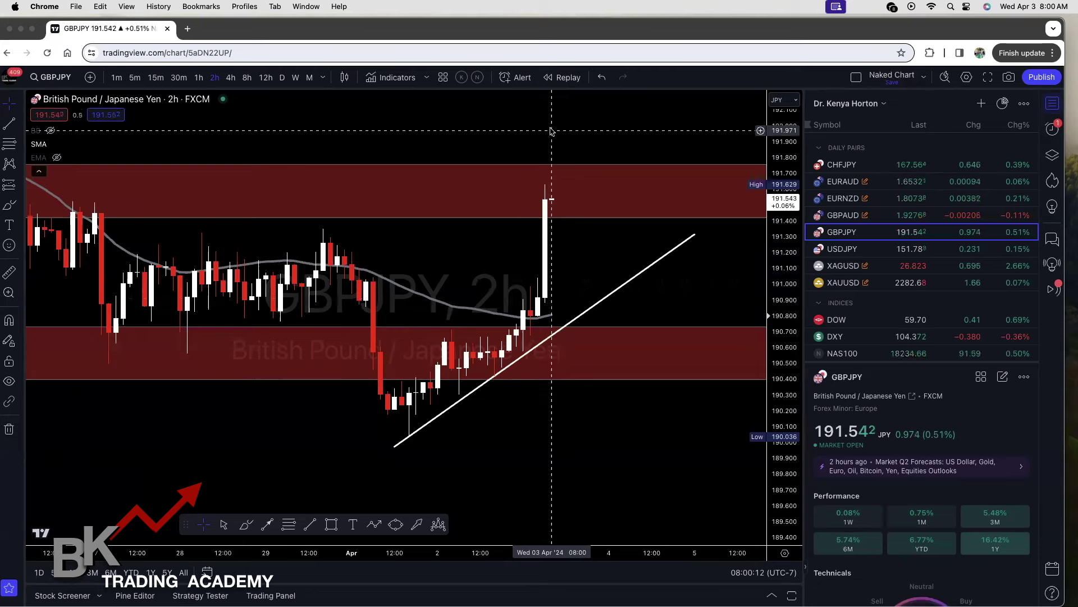
Start bar replay from an earlier bar, undo a trial freehand loop, and switch to 1h
click(564, 77)
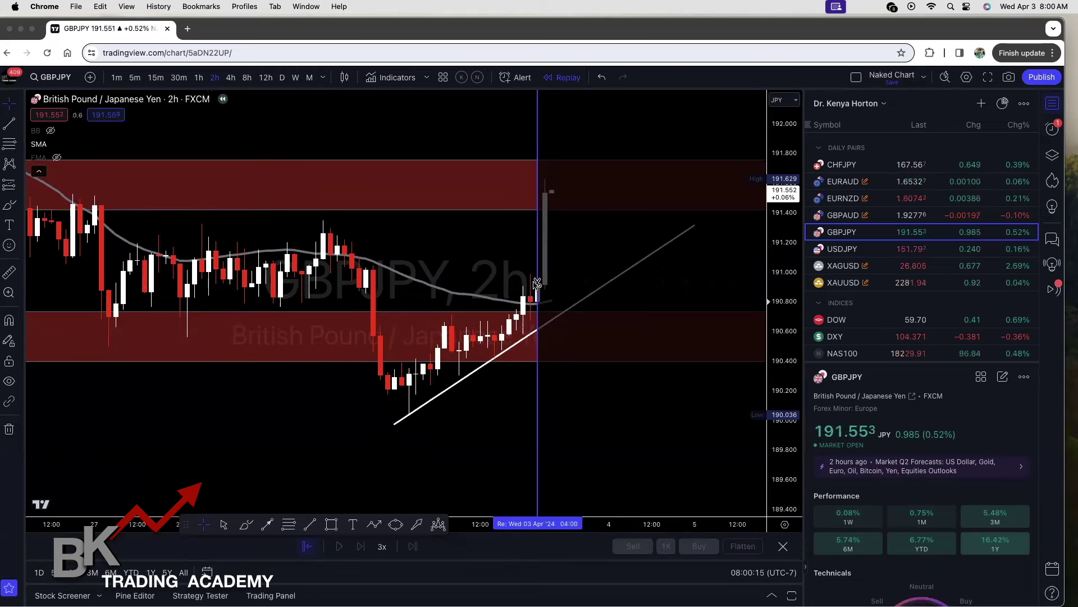
click(531, 287)
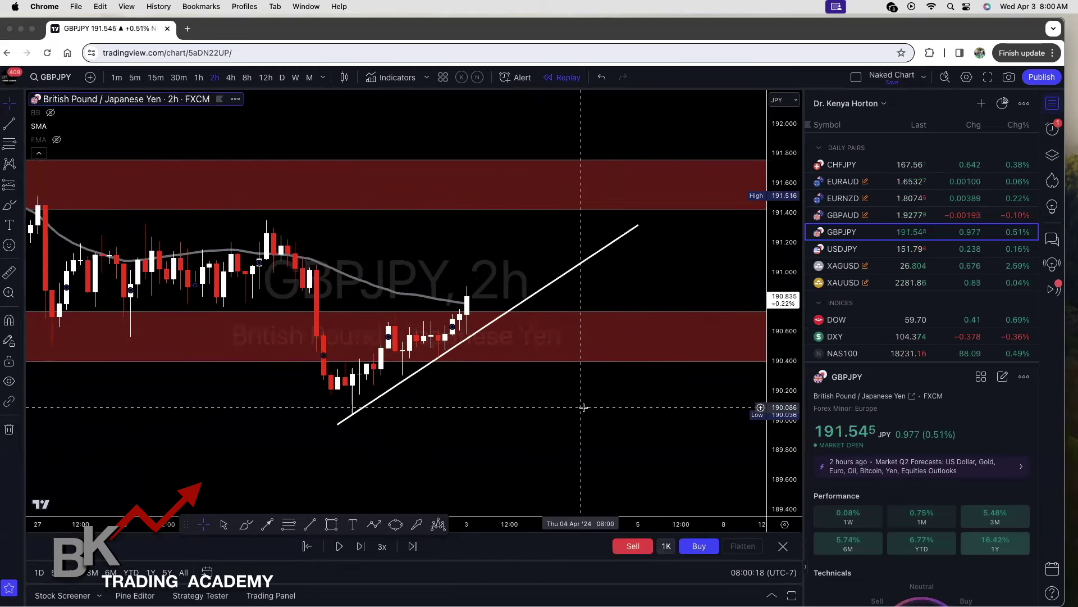
click(246, 524)
mouse_move(523, 312)
mouse_down()
mouse_move(488, 326)
mouse_move(511, 308)
mouse_move(563, 361)
mouse_up()
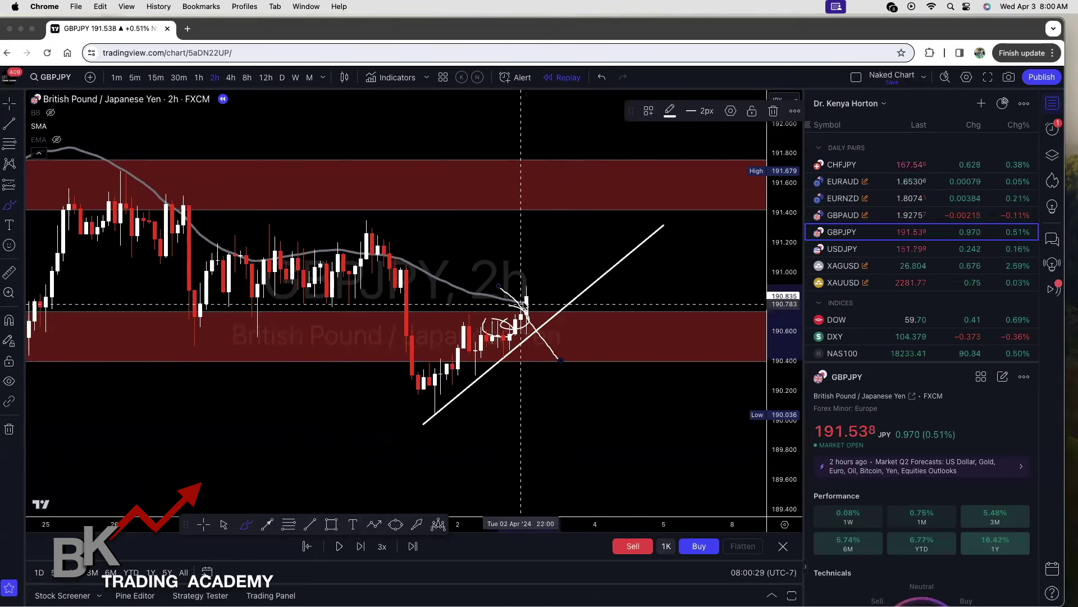
click(199, 78)
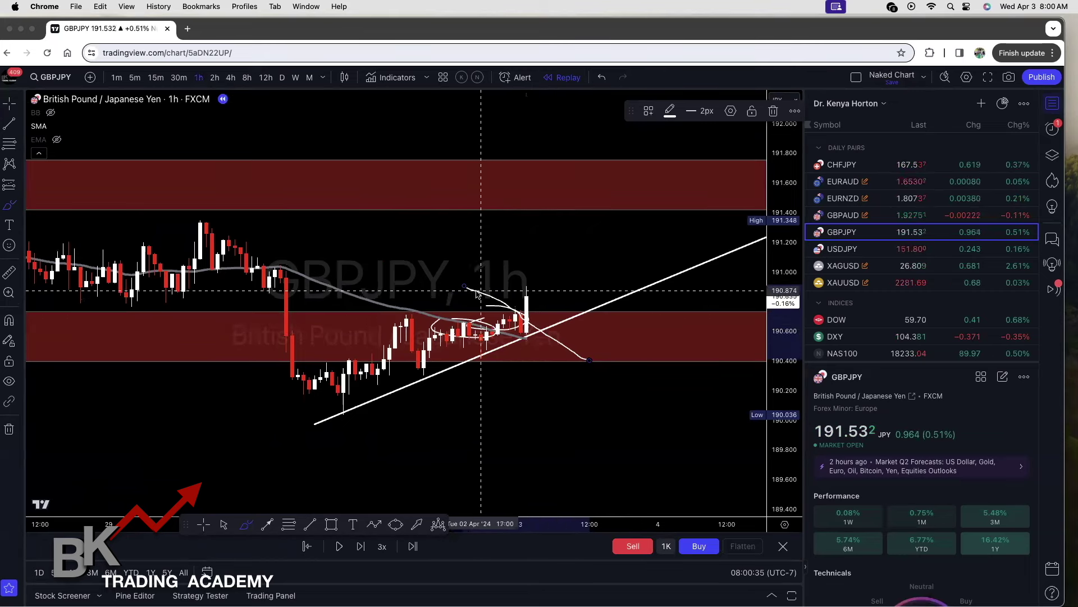
key(super+z)
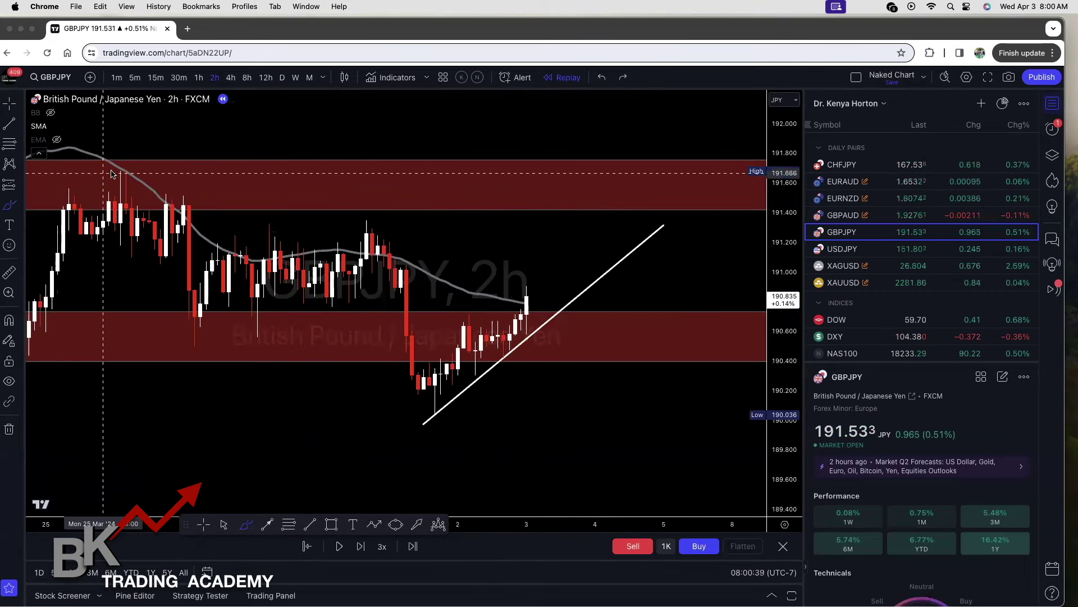
click(200, 79)
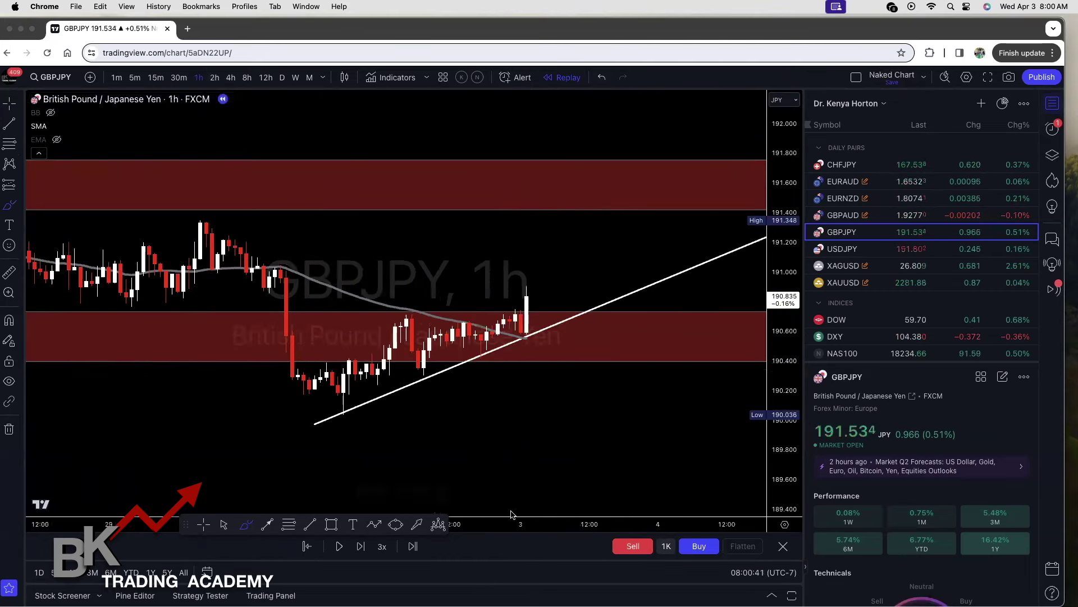
click(203, 525)
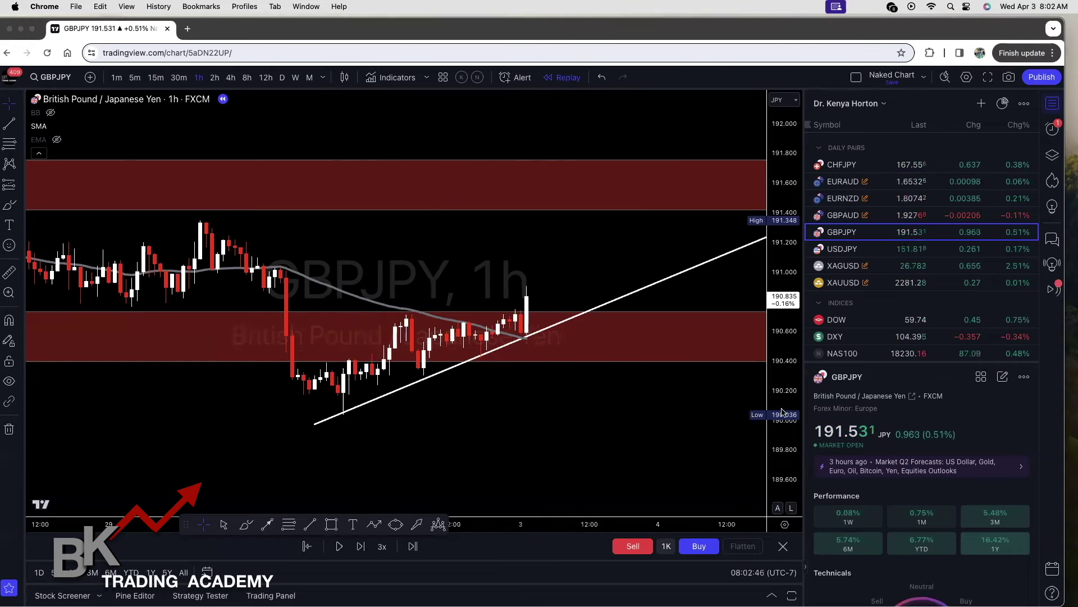
Draw a short flat level line at about 190.47 below the latest 1h candles
scroll(783, 412, up, 3)
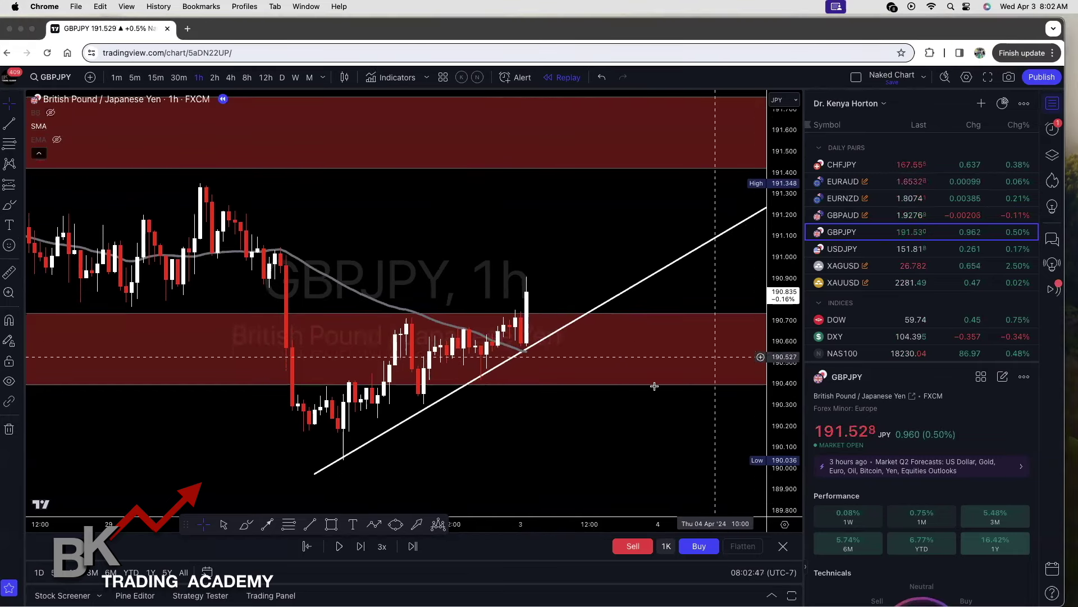
key(alt+t)
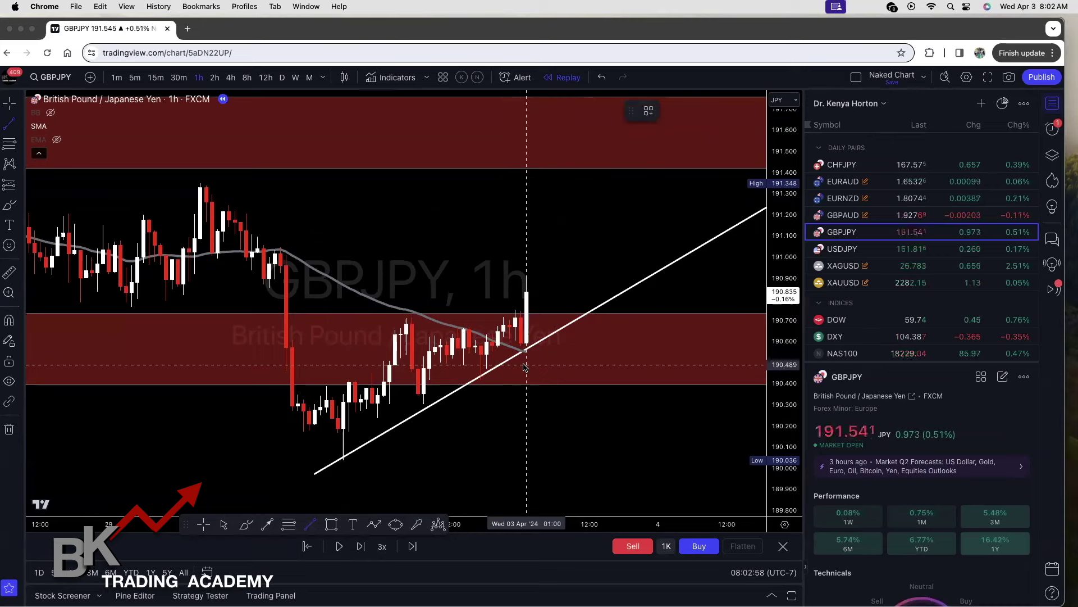
click(510, 368)
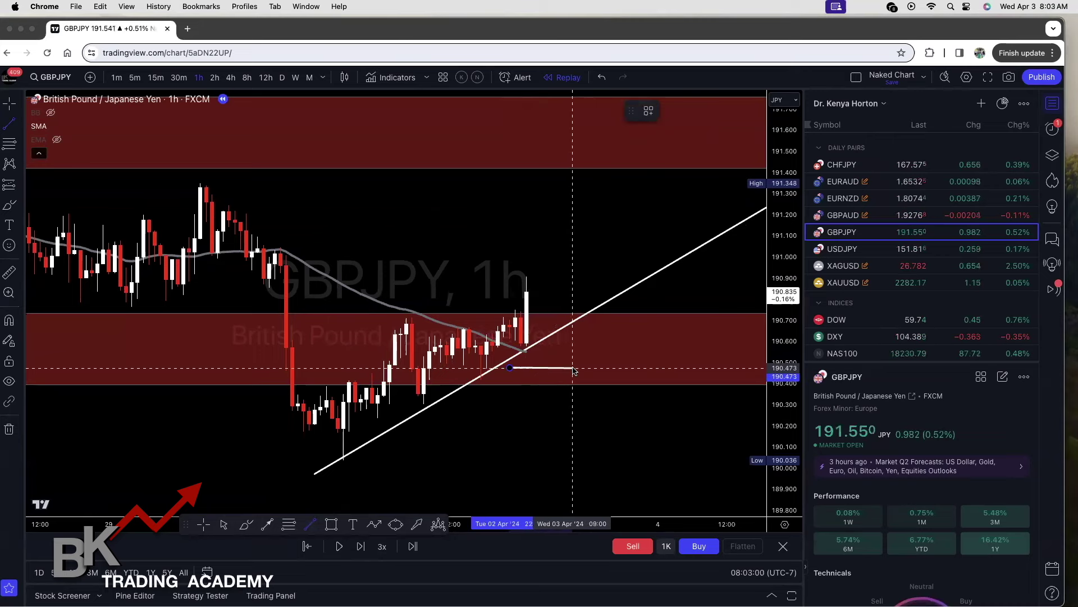
click(573, 371)
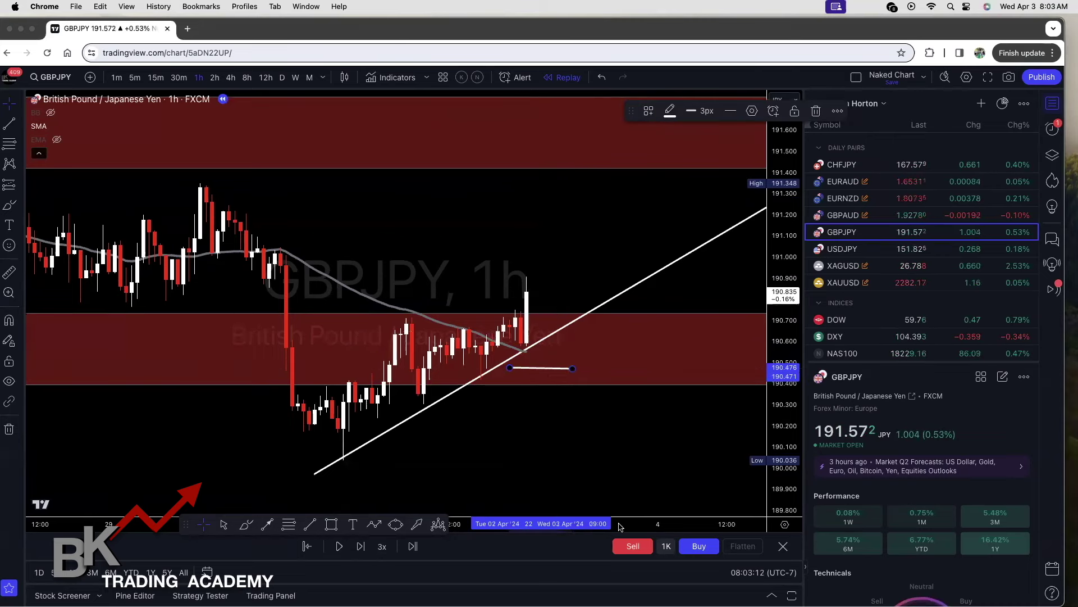
Cancel an unfinished arrow and measure the price distance up to the recent high
click(533, 318)
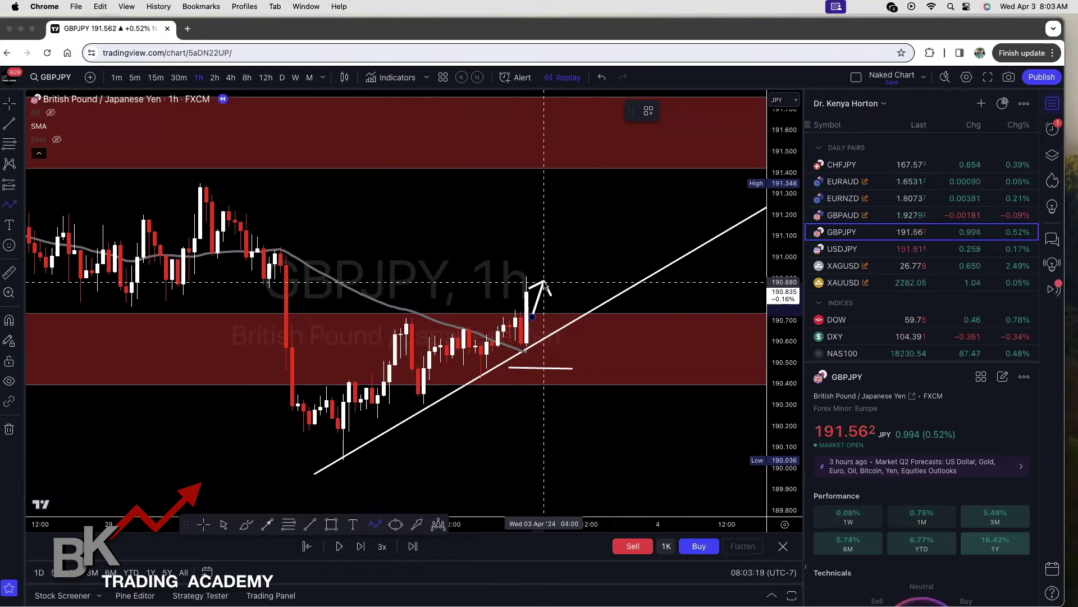
key(Escape)
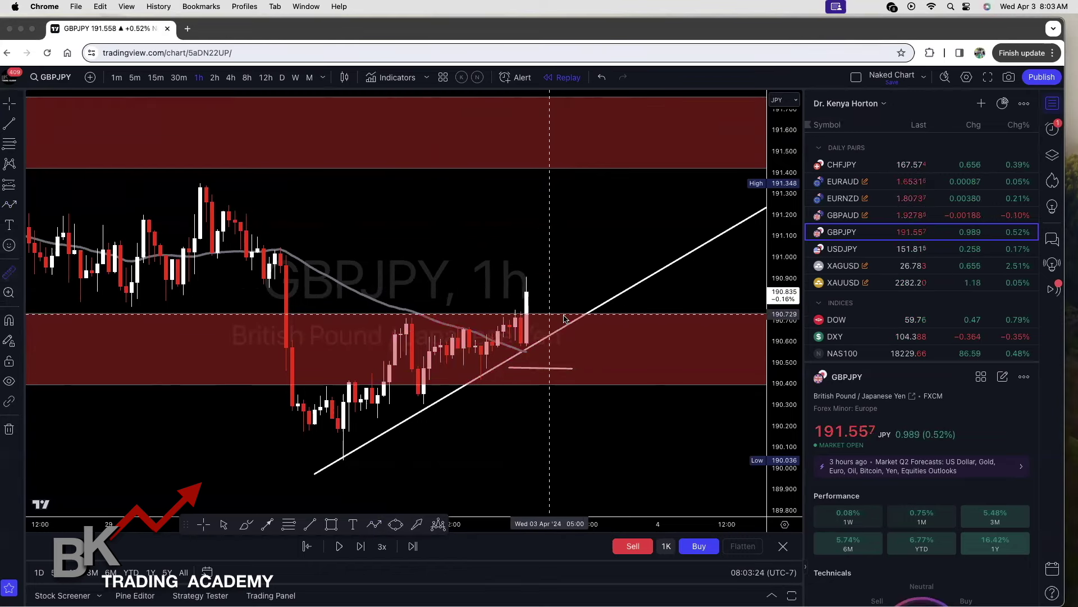
shift+click(493, 344)
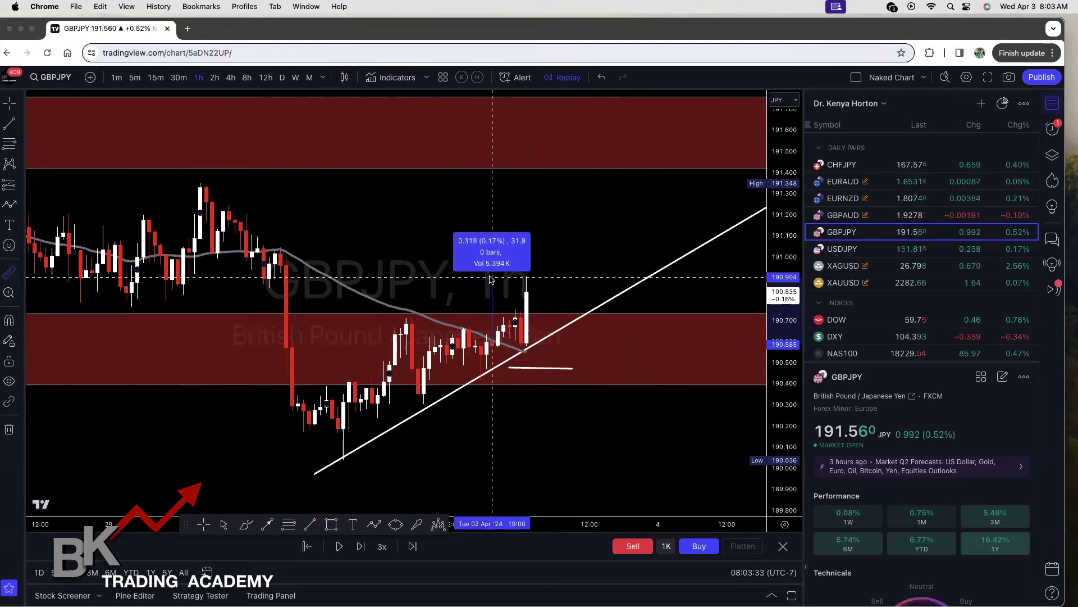
click(490, 280)
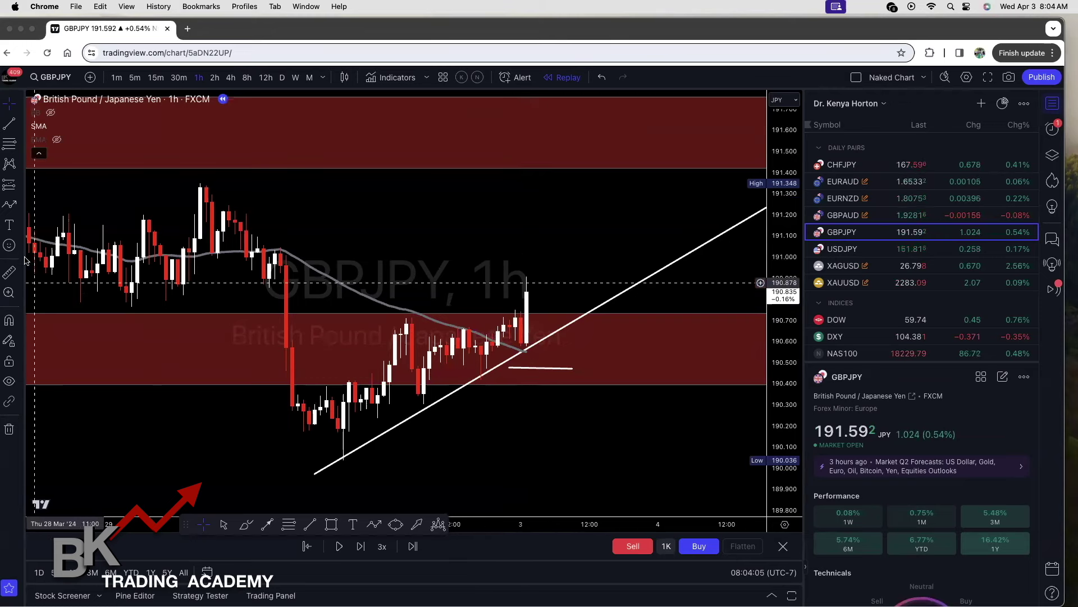
Measure a move from about 190.591 and draw two short white strokes beside the trendline
click(9, 272)
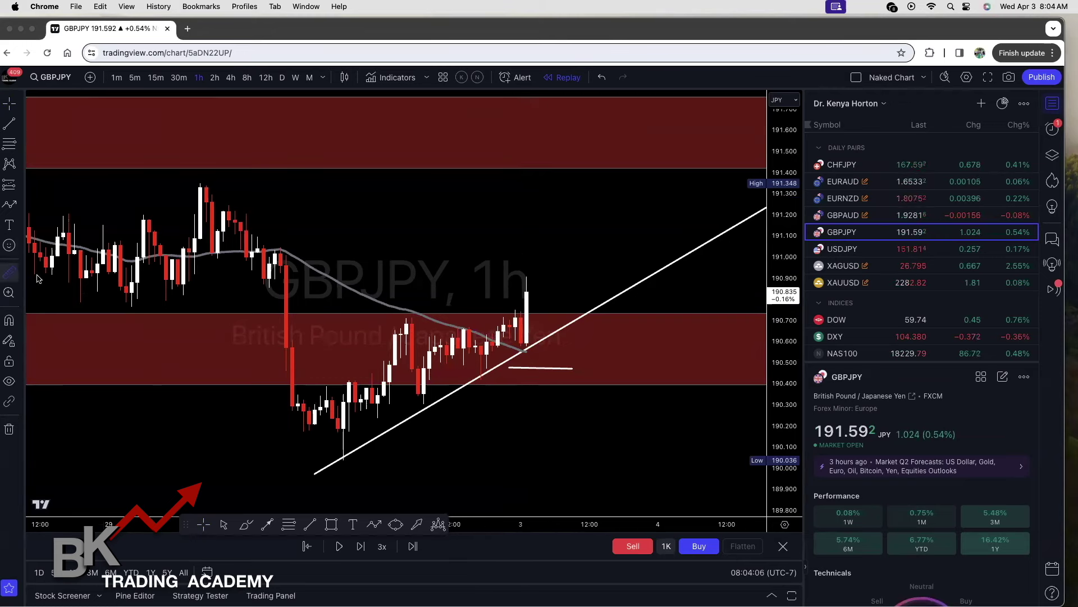
click(463, 343)
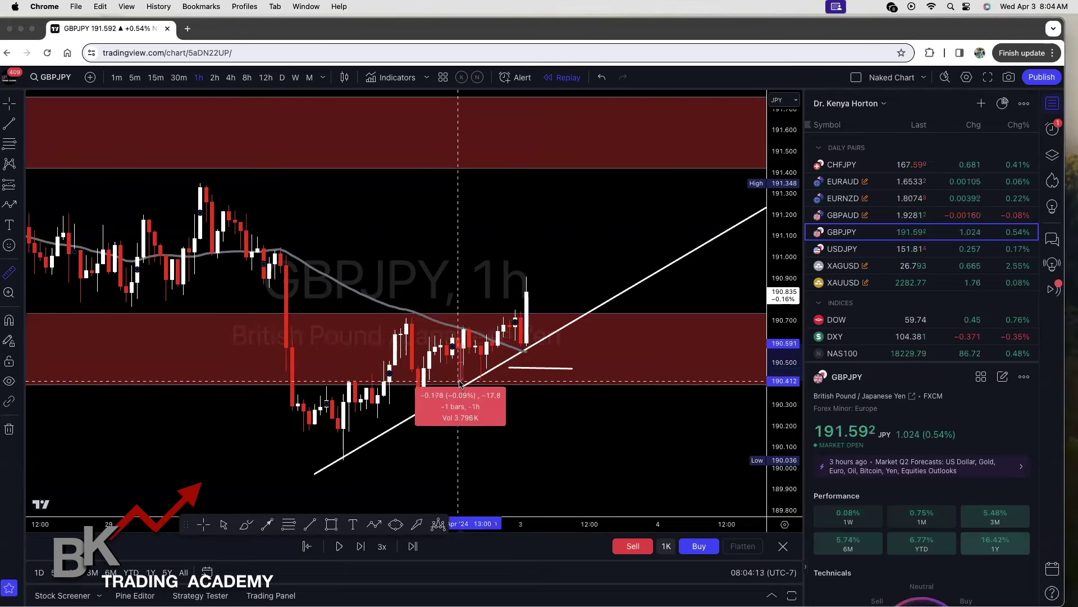
click(461, 389)
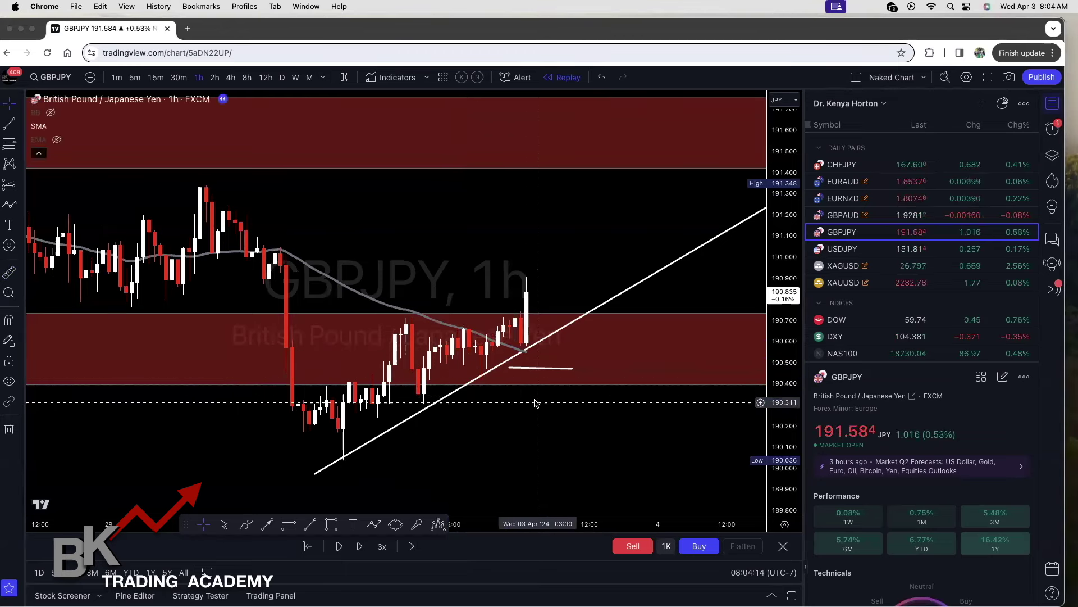
click(245, 524)
drag(505, 344, 572, 344)
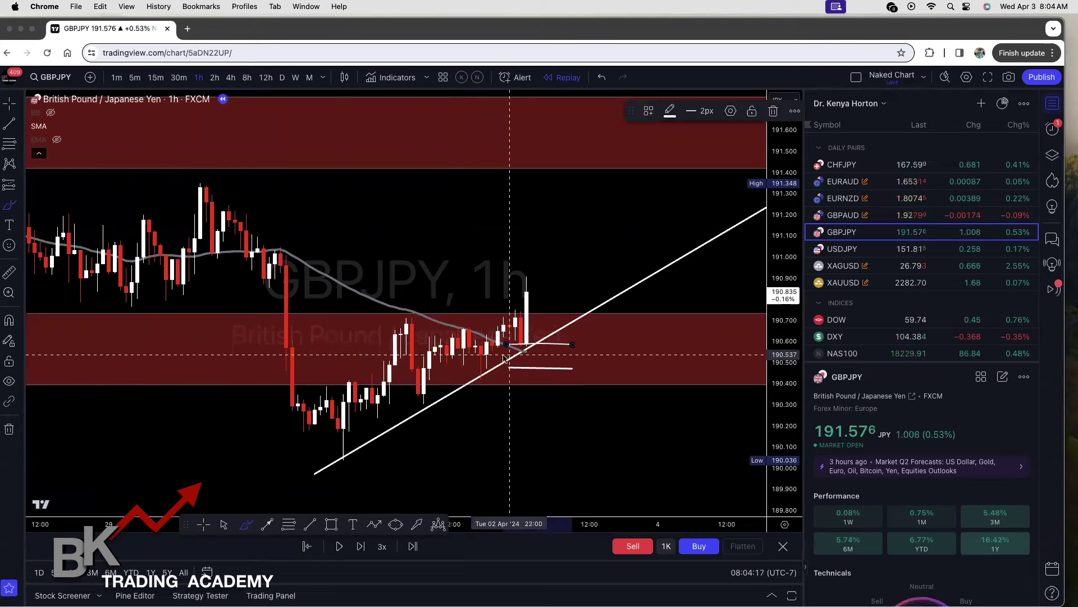
drag(471, 377, 498, 375)
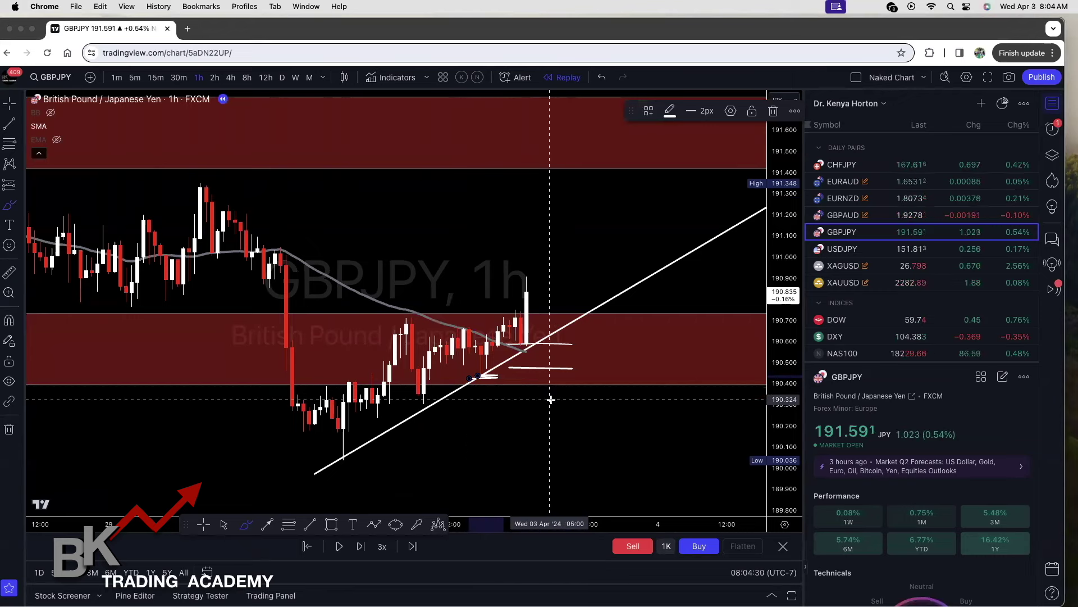
Measure moves from near 190.585 and the recent two-bar range, then switch to daily
key(shift)
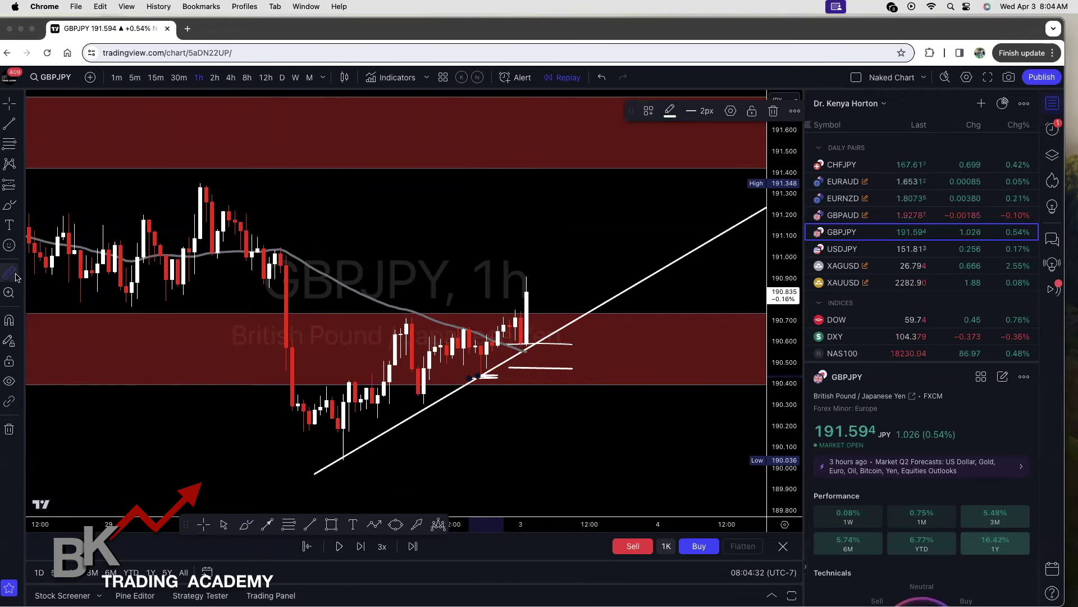
click(338, 344)
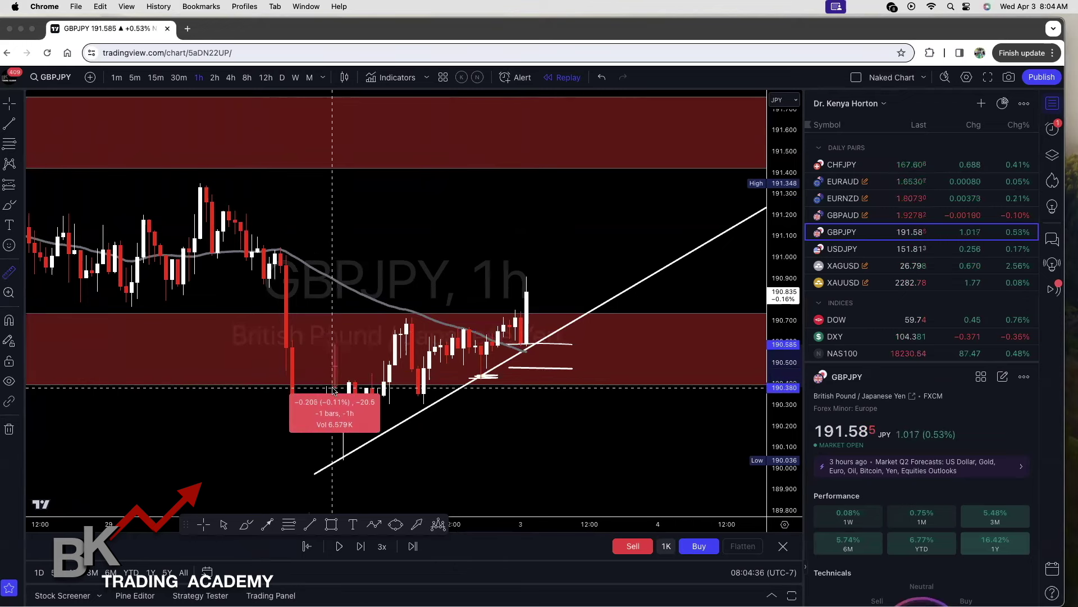
click(531, 312)
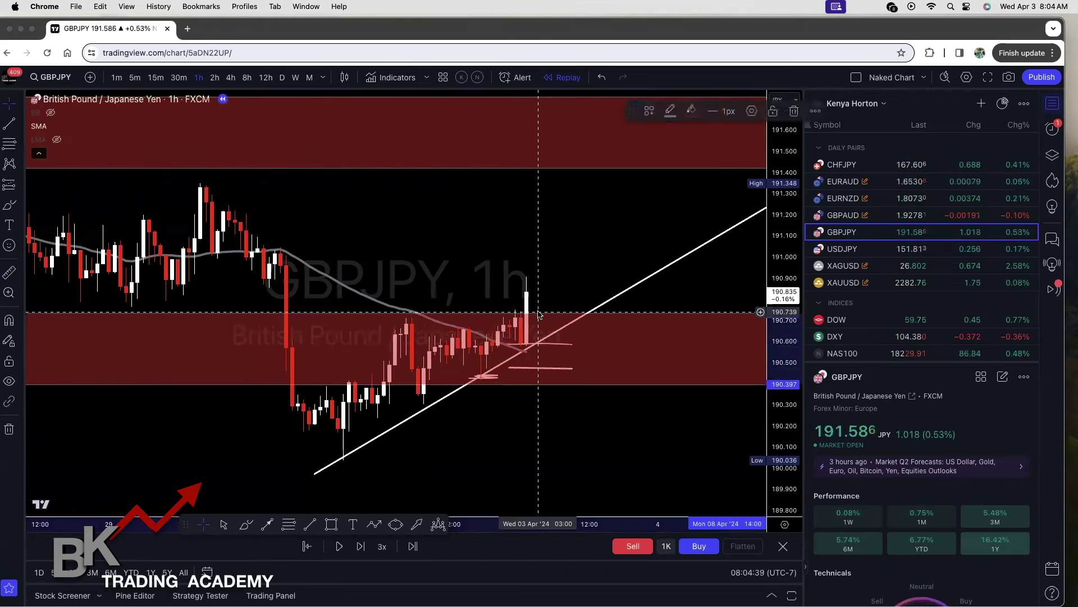
click(509, 344)
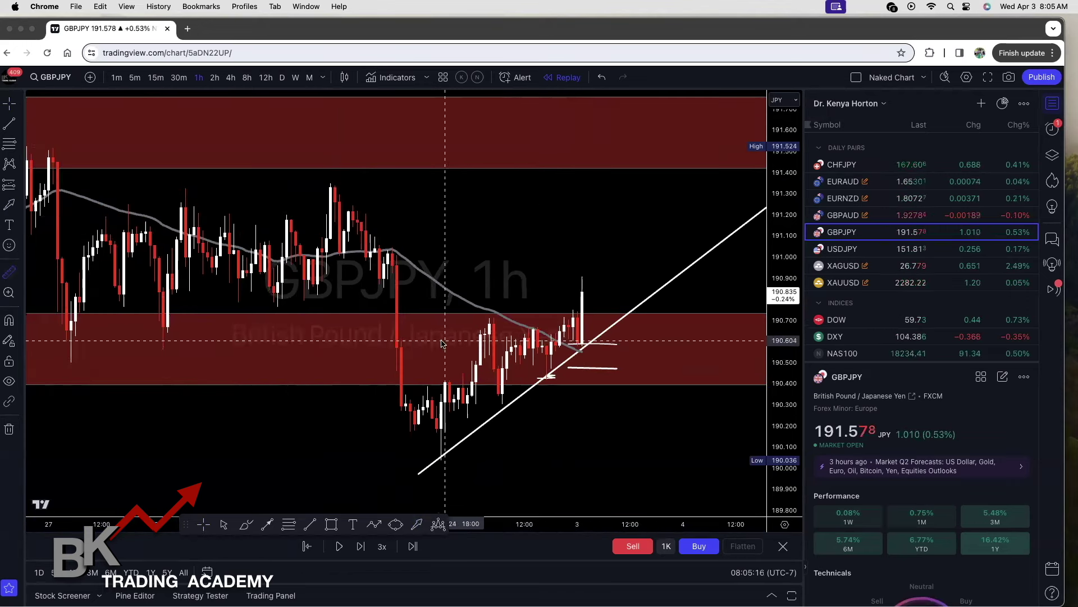
click(441, 344)
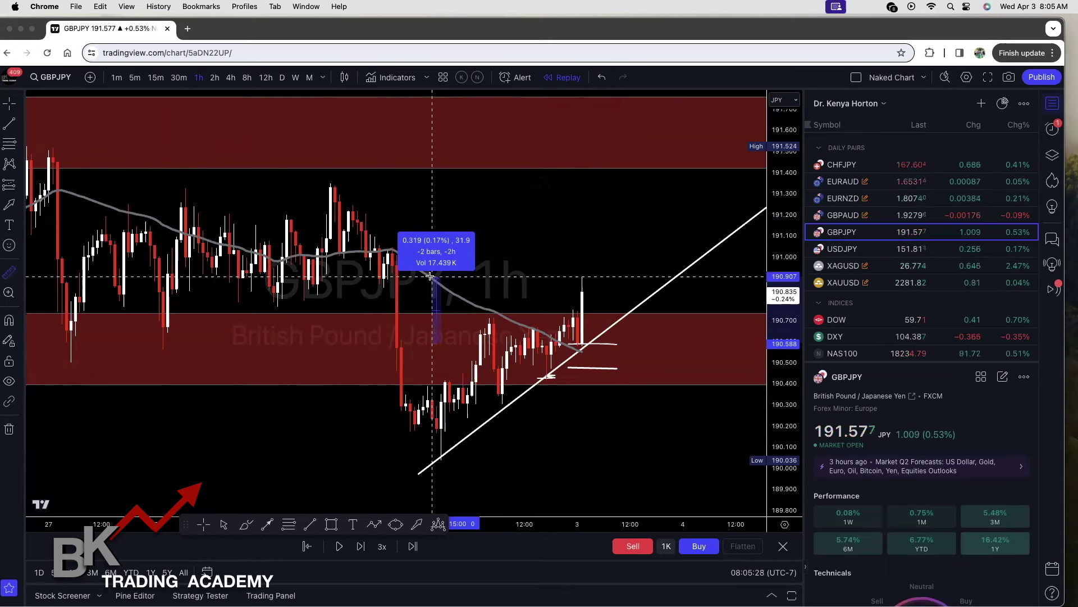
click(430, 275)
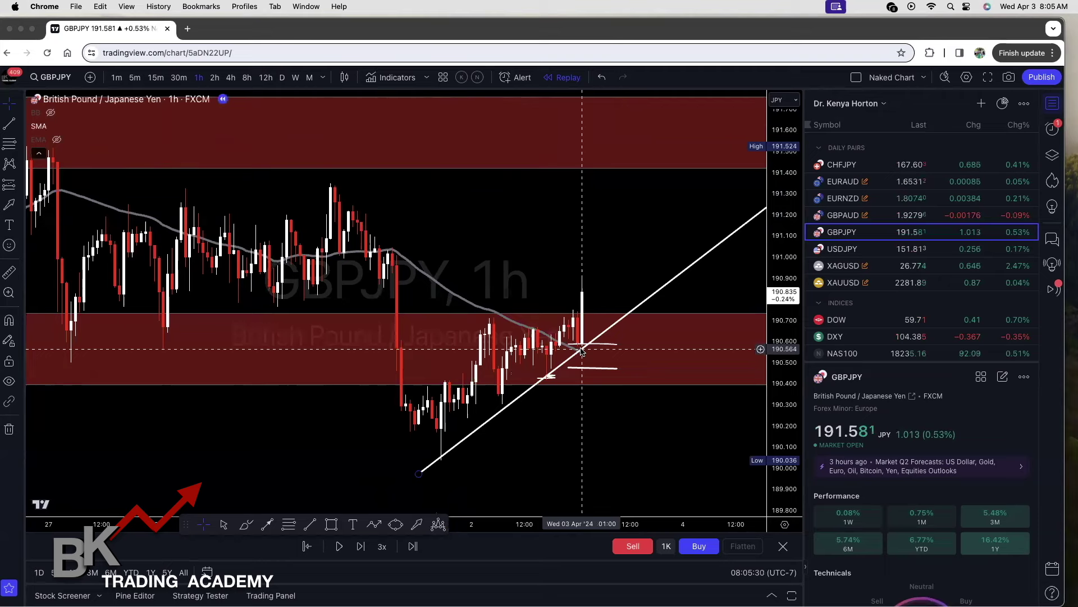
key(shift)
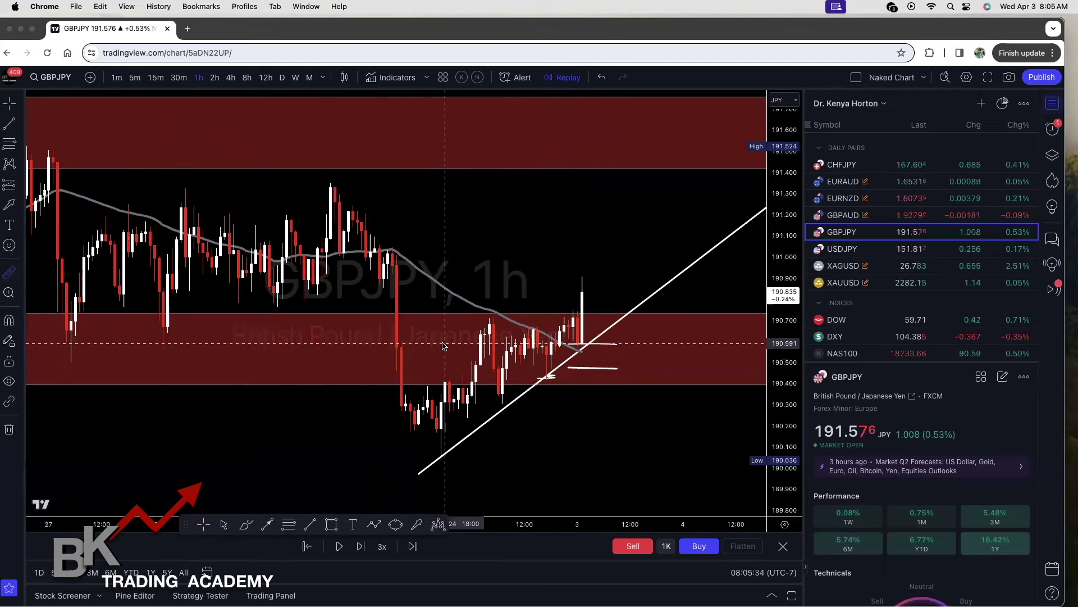
click(282, 77)
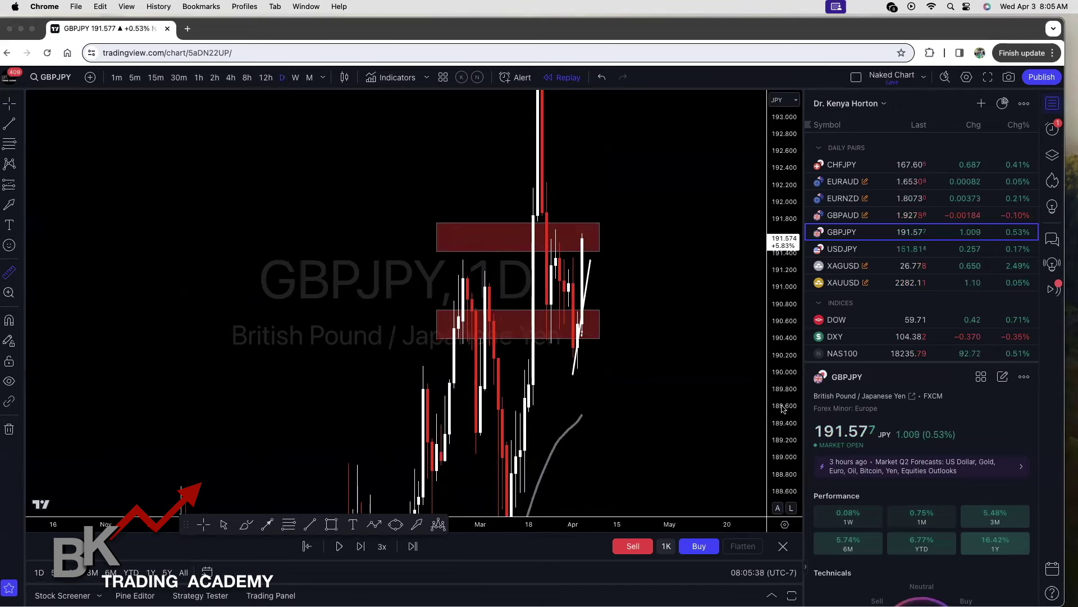
Draw two falling trendlines from the daily swing highs down toward the SMA and lower zone
scroll(709, 393, up, 5)
key(alt+t)
click(355, 228)
click(460, 370)
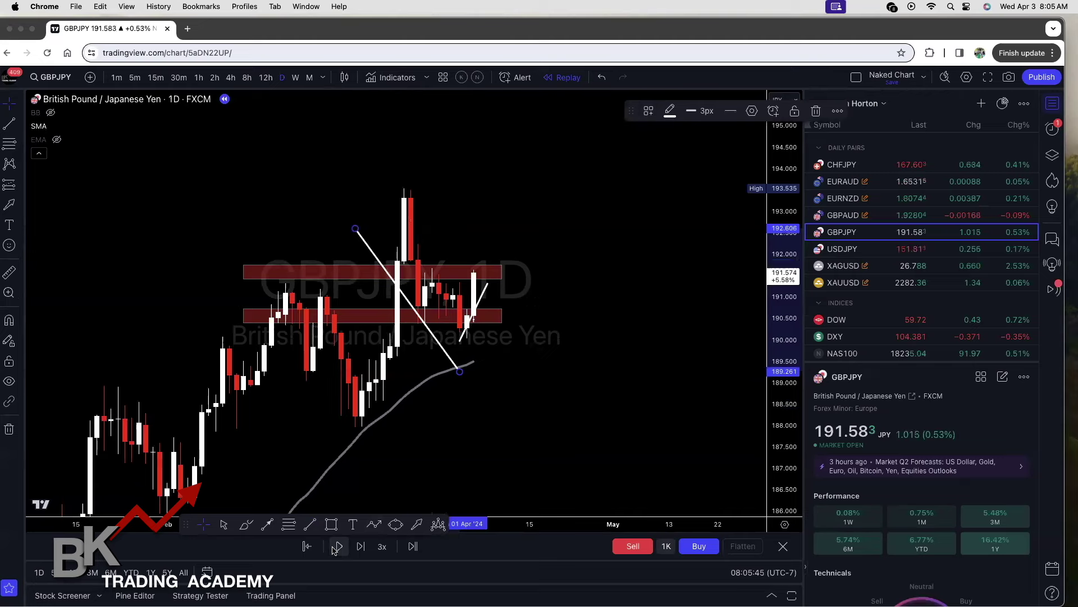
click(404, 179)
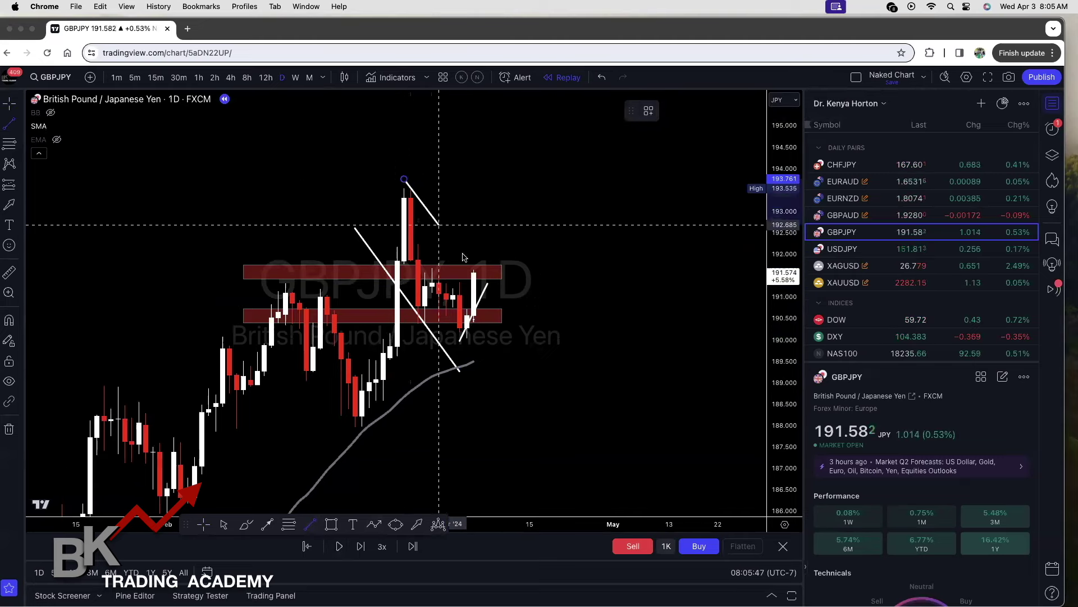
click(501, 341)
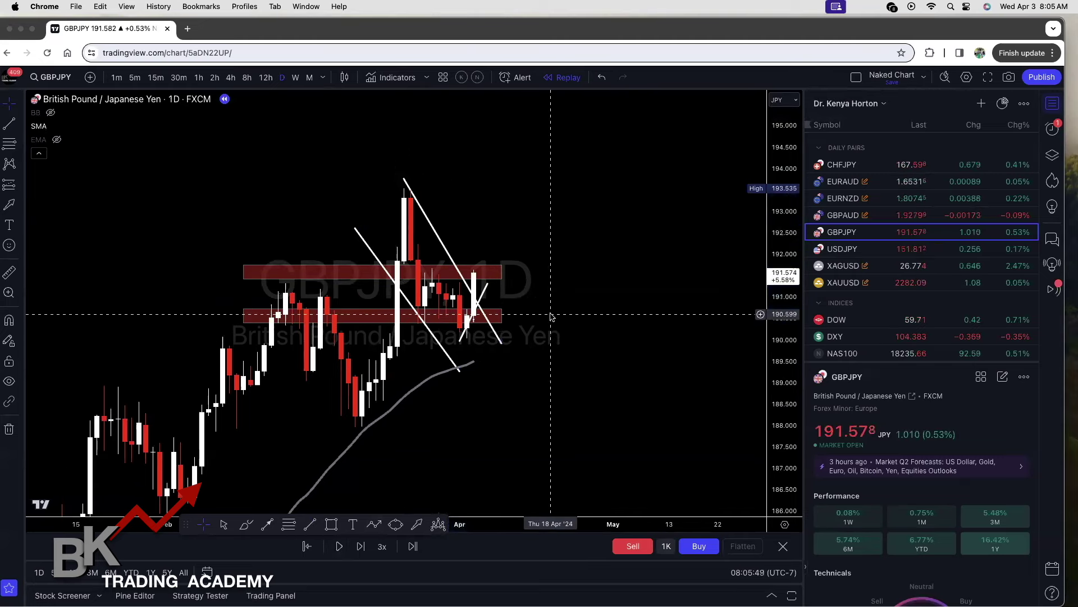
Draw an upward zigzag arrow from the latest candle to about 193.5, then switch to 1h
scroll(553, 315, up, 3)
scroll(444, 295, up, 2)
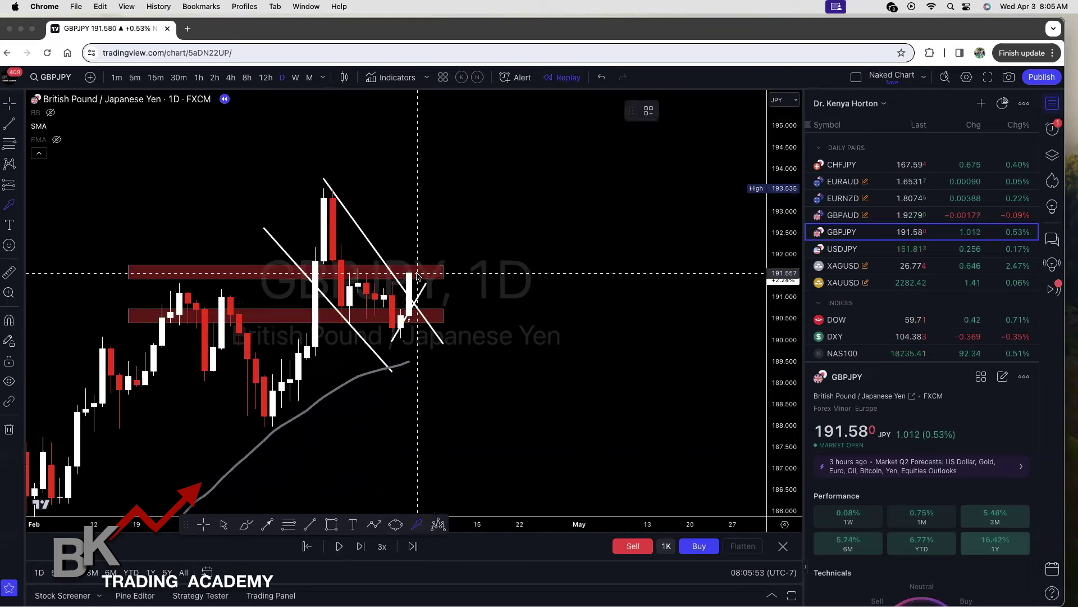
click(374, 524)
click(426, 273)
click(435, 233)
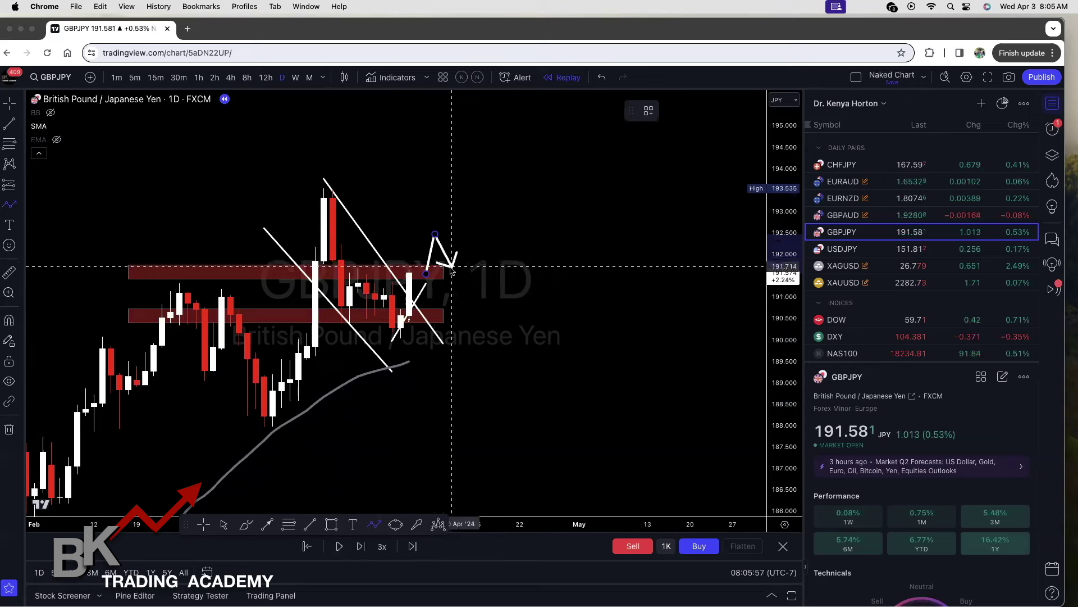
click(451, 275)
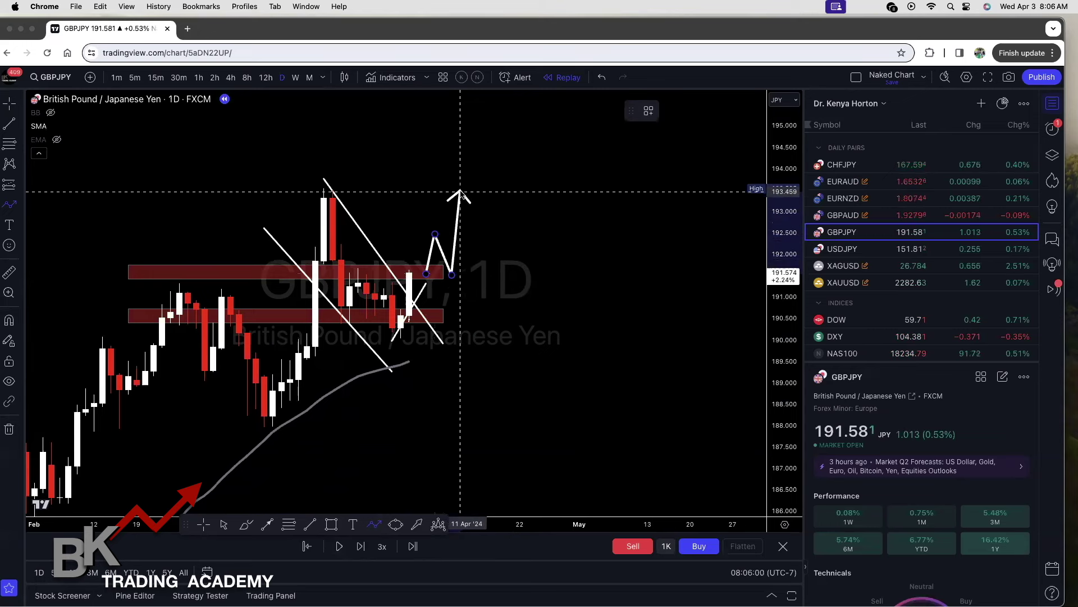
double_click(461, 191)
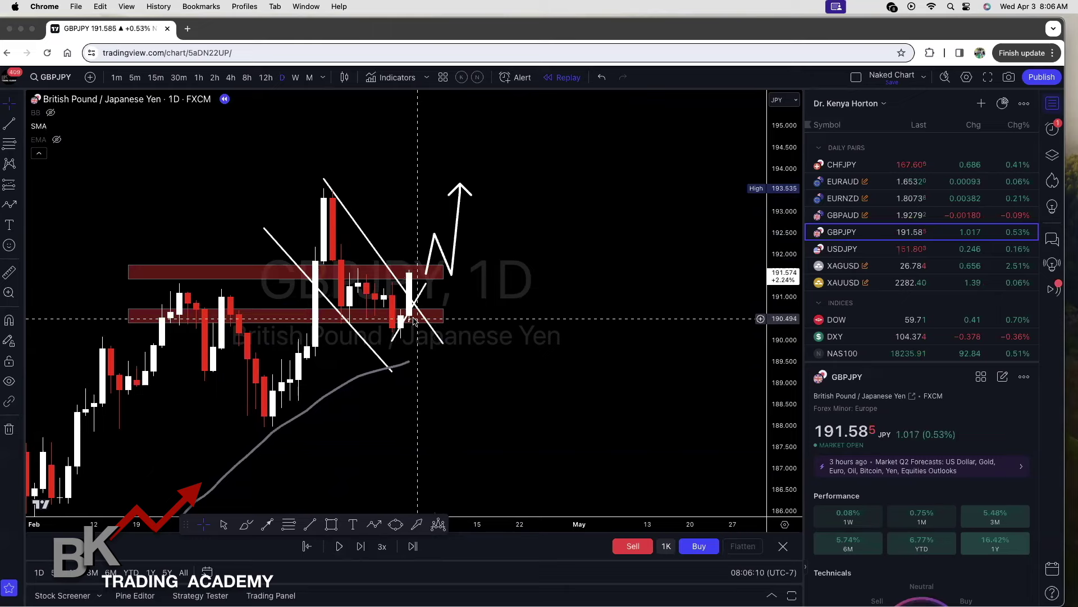
text(1h)
key(Return)
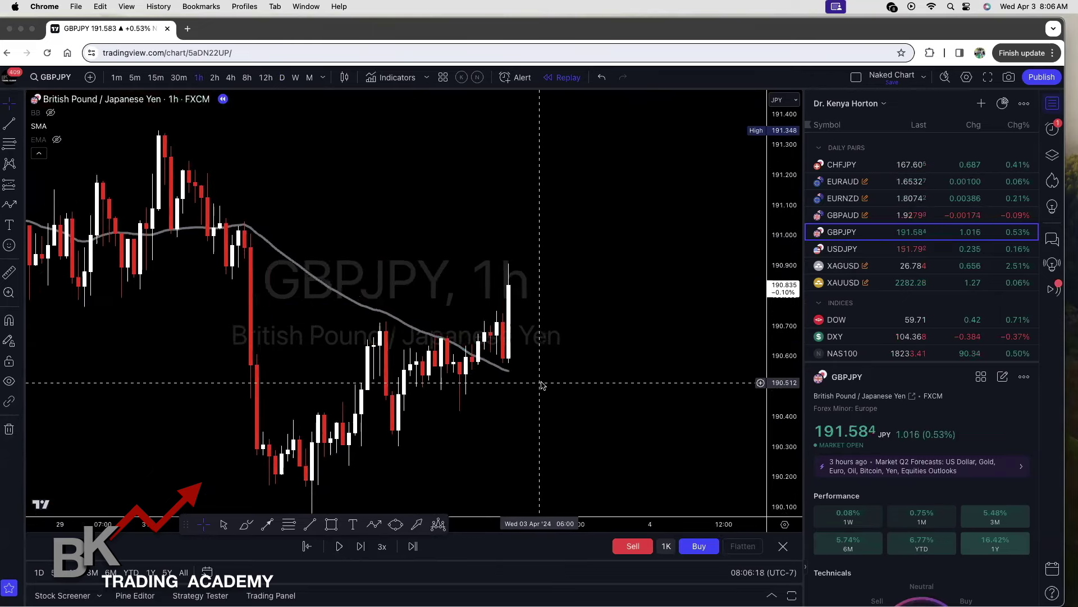